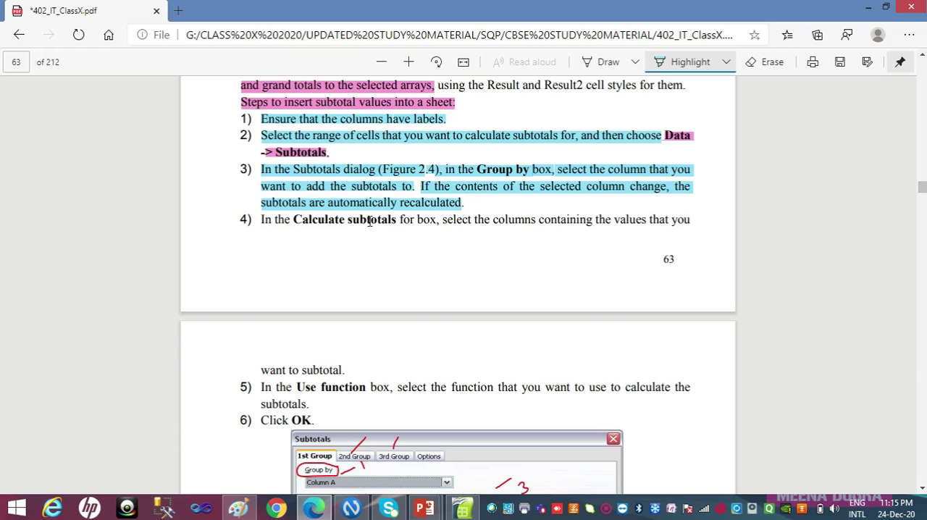
Highlight steps 4 to 6 of the subtotal instructions in light blue, continuing across the page break
left_click_drag(323, 216, 685, 217)
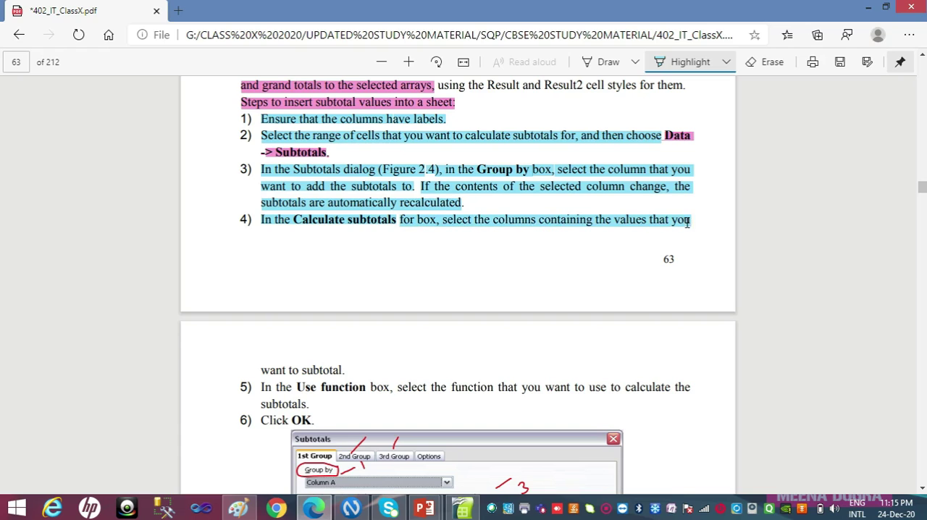
left_click_drag(374, 354, 349, 372)
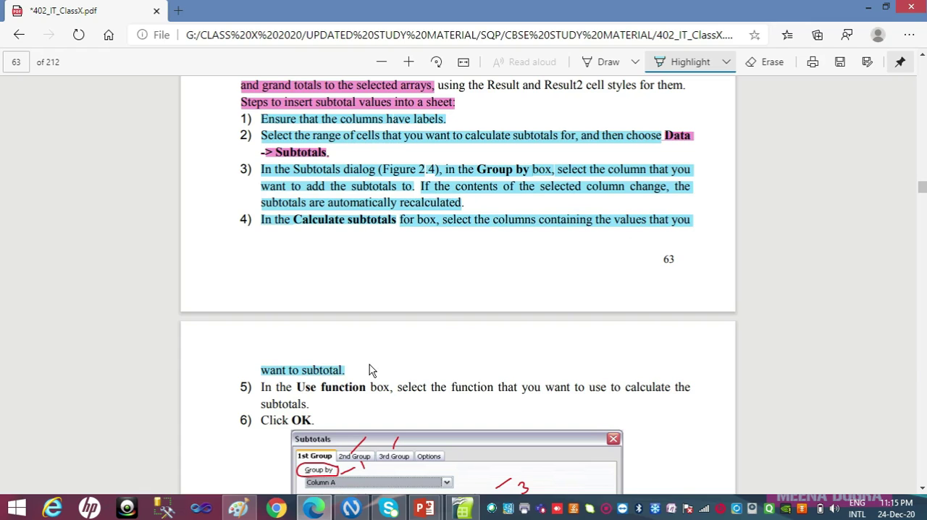
mouse_move(262, 386)
left_mouse_down()
mouse_move(540, 383)
mouse_move(682, 396)
mouse_move(415, 402)
mouse_move(758, 342)
mouse_move(652, 390)
mouse_move(681, 385)
mouse_move(689, 402)
left_mouse_up()
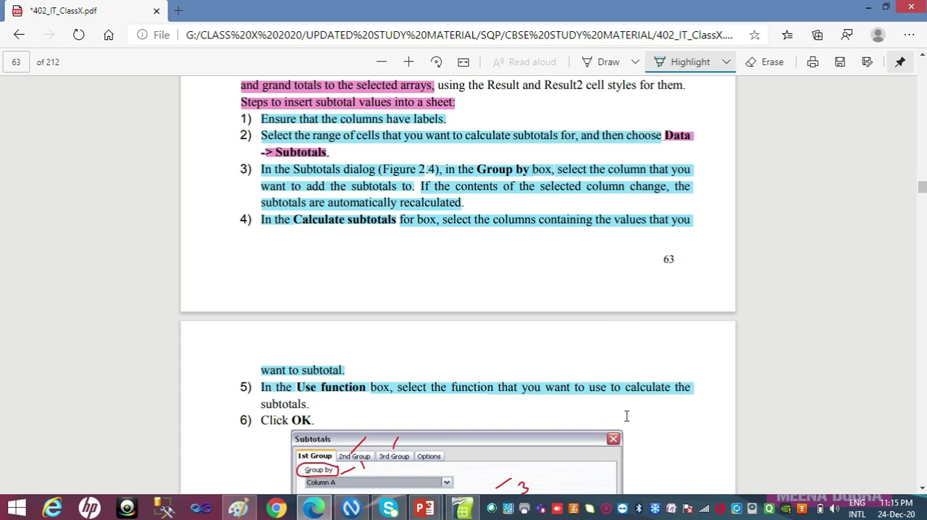
left_click_drag(520, 412, 314, 407)
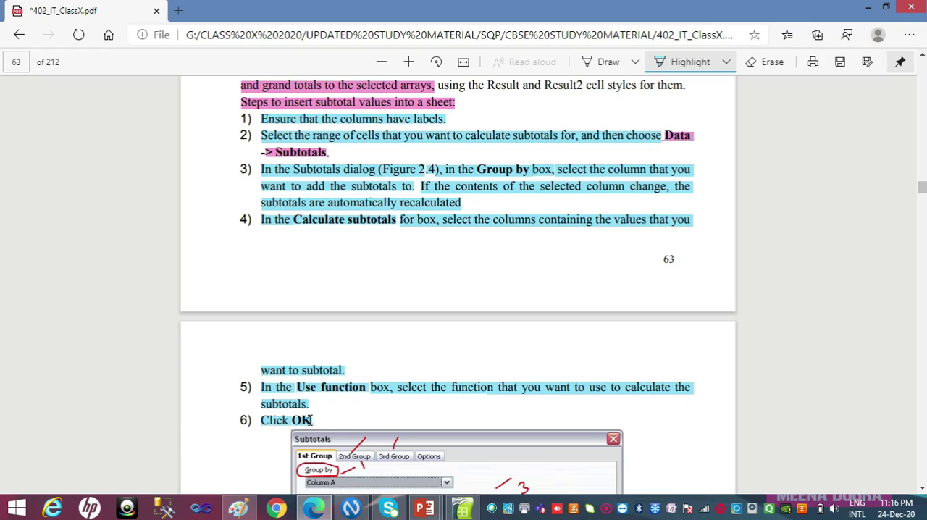
Switch to the SUBTOTAL FOR VIDEO.ods spreadsheet in OpenOffice Calc and examine the TOTAL SALE formulas and the column totals in row 13
left_click(462, 507)
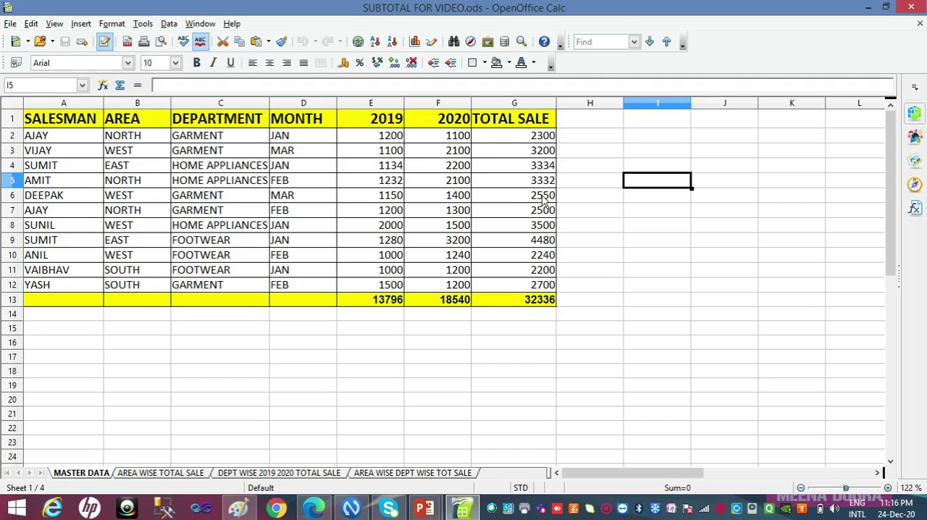
left_click(518, 143)
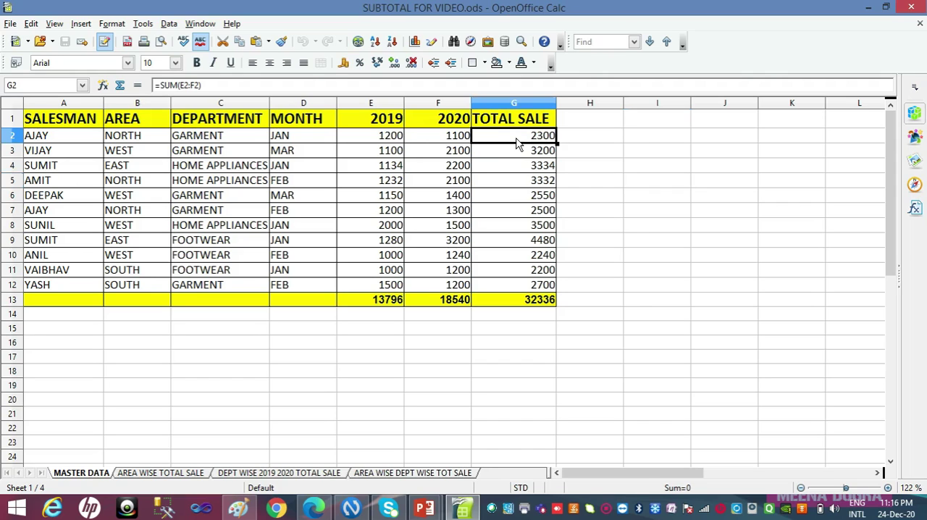
left_click(392, 145)
left_click(434, 144)
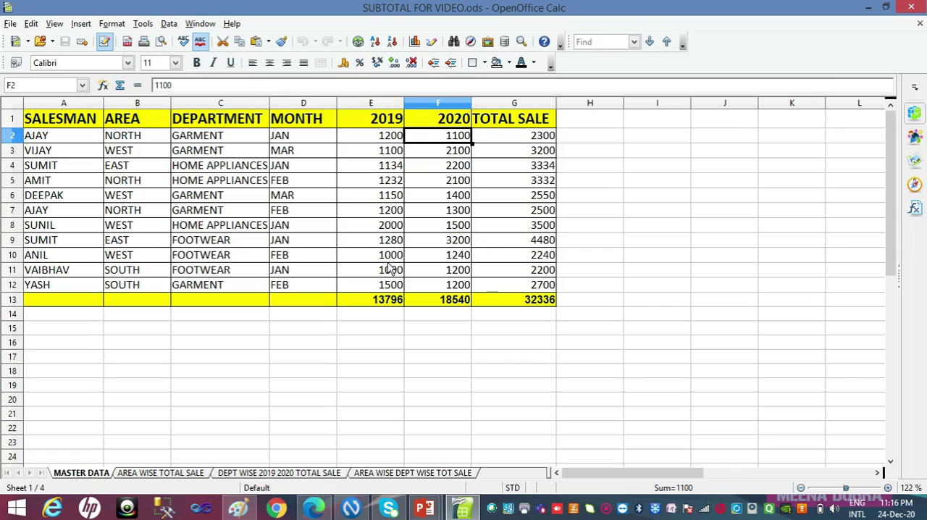
left_click(390, 313)
left_click(455, 286)
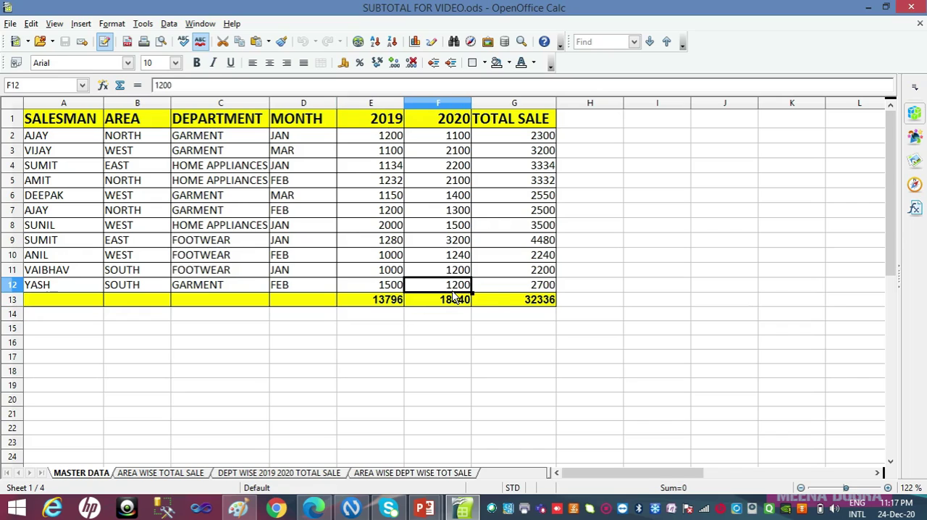
left_click(467, 305)
left_click(514, 305)
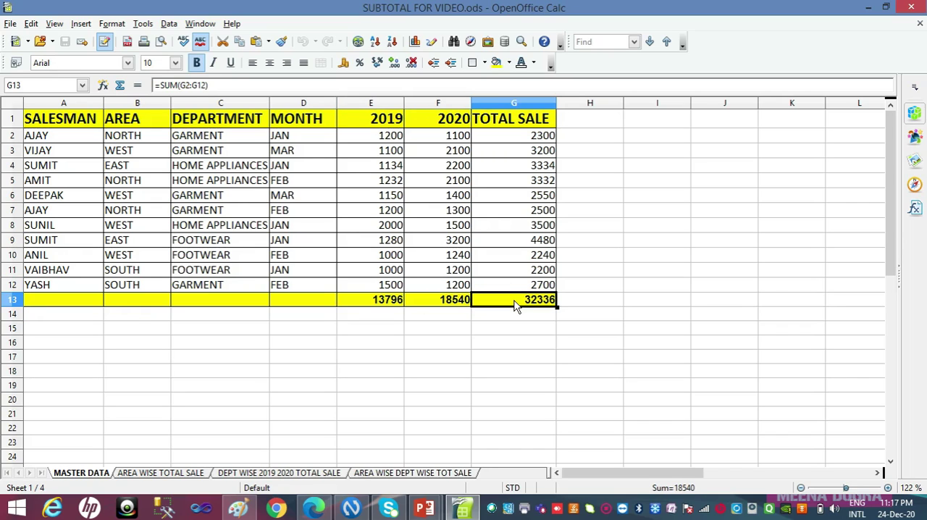
left_click(394, 303)
left_click(444, 302)
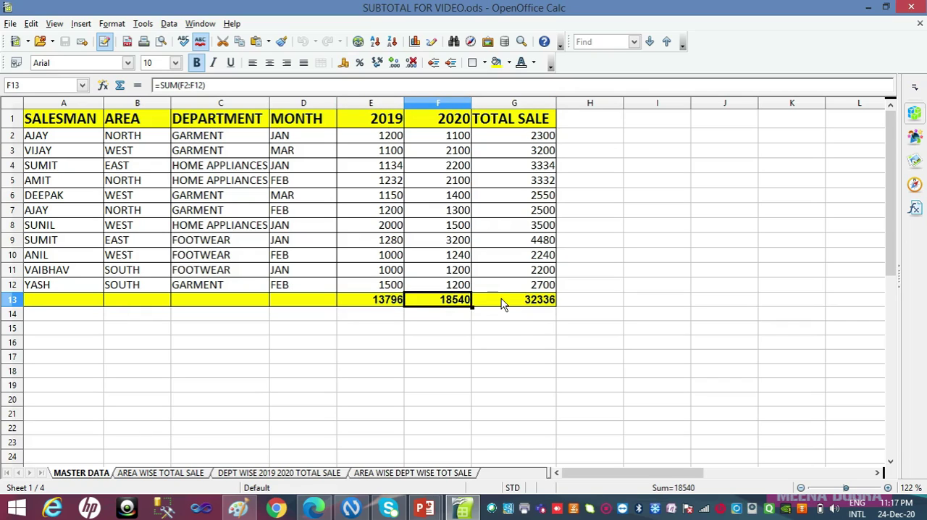
left_click(504, 304)
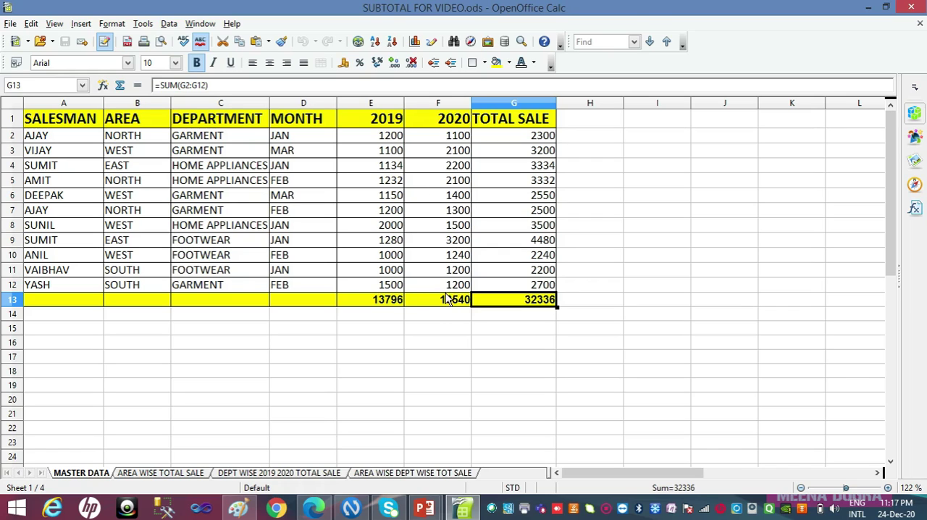
left_click(507, 140)
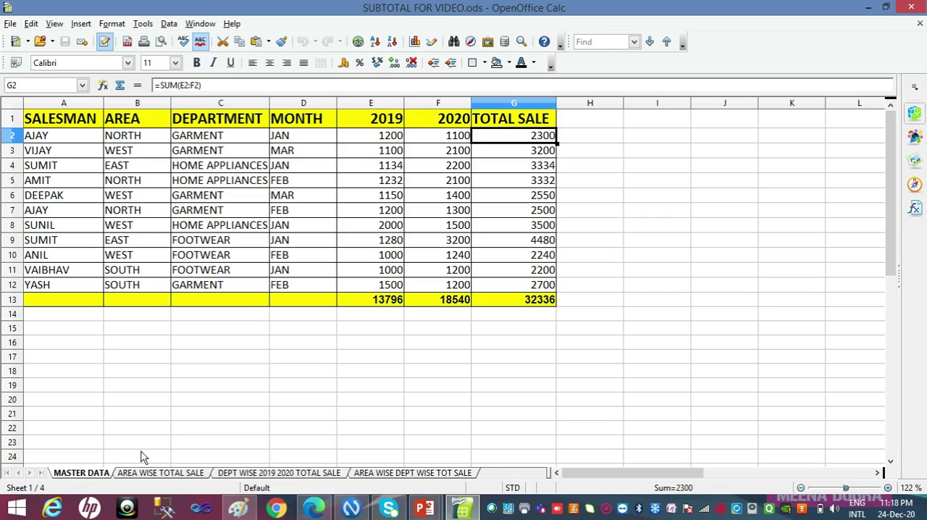
Compare the MASTER DATA sheet with the area-wise subtotals on the AREA WISE TOTAL SALE sheet
left_click(148, 473)
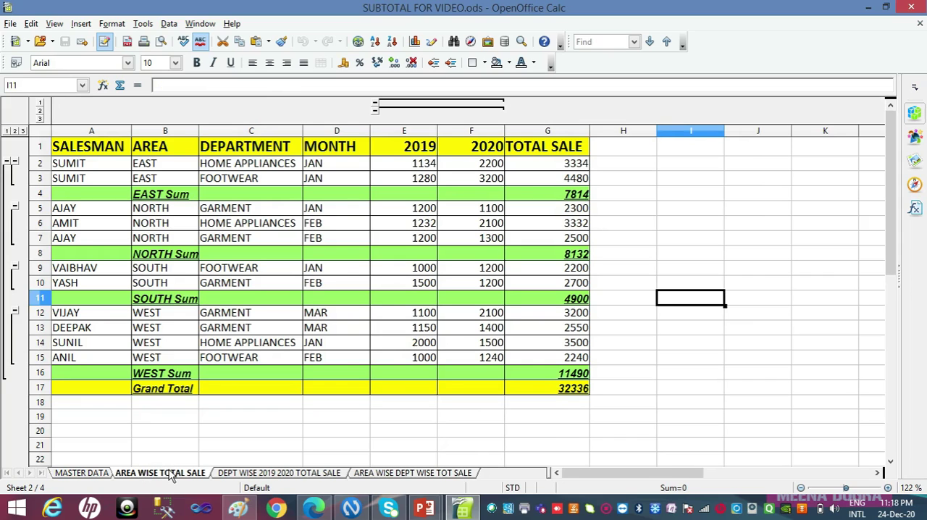
left_click(102, 473)
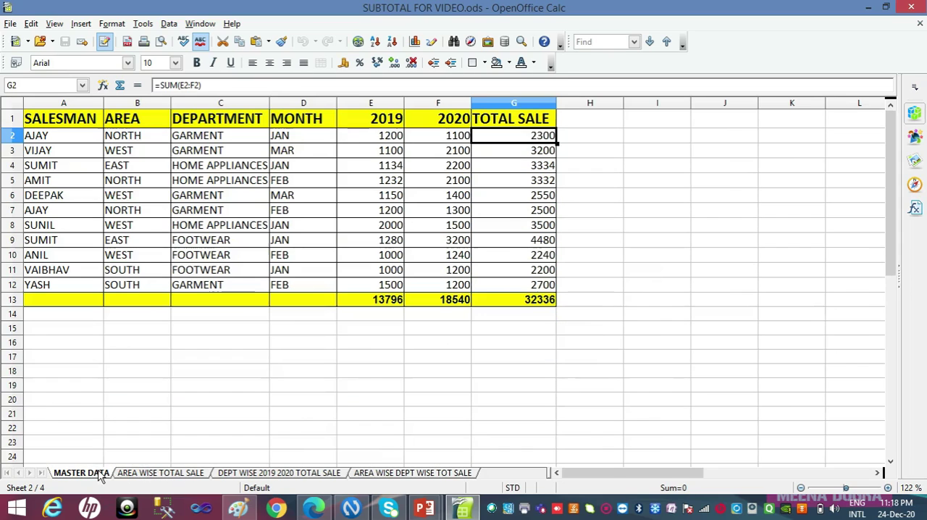
left_click(142, 475)
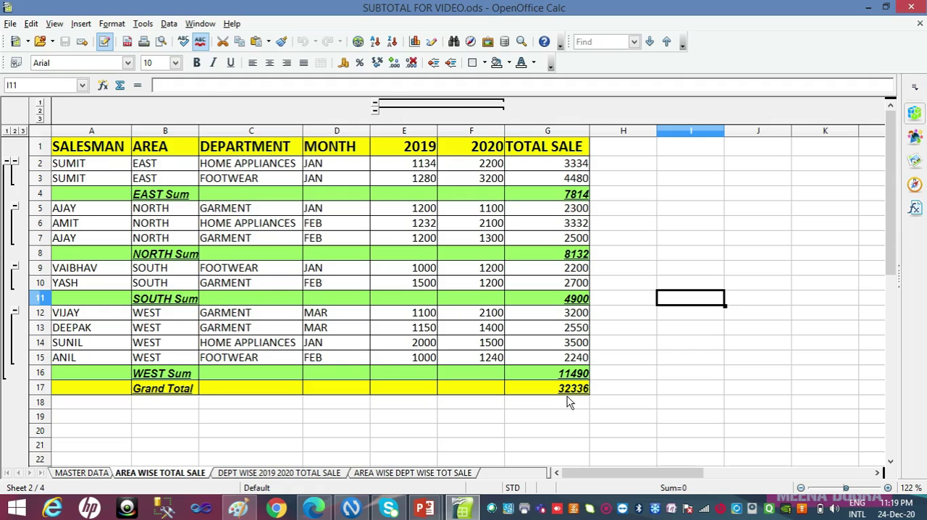
left_click(86, 474)
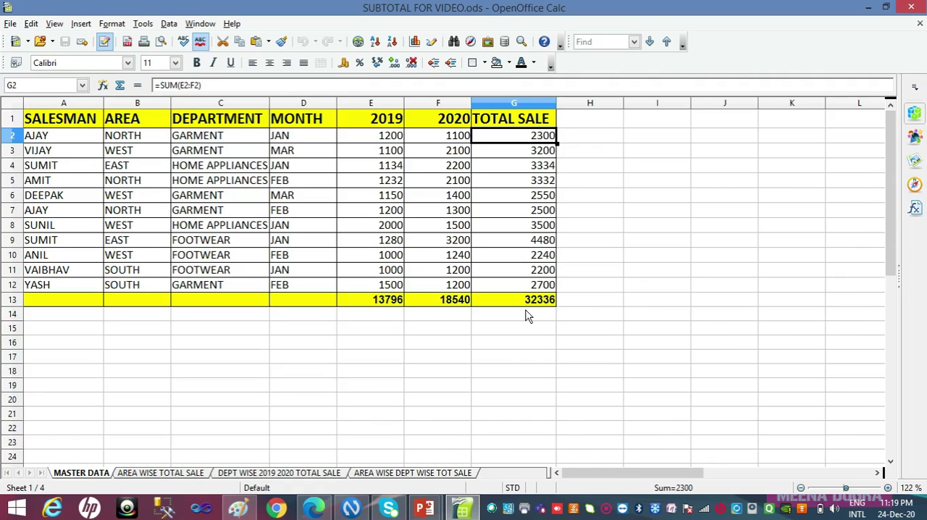
left_click(146, 476)
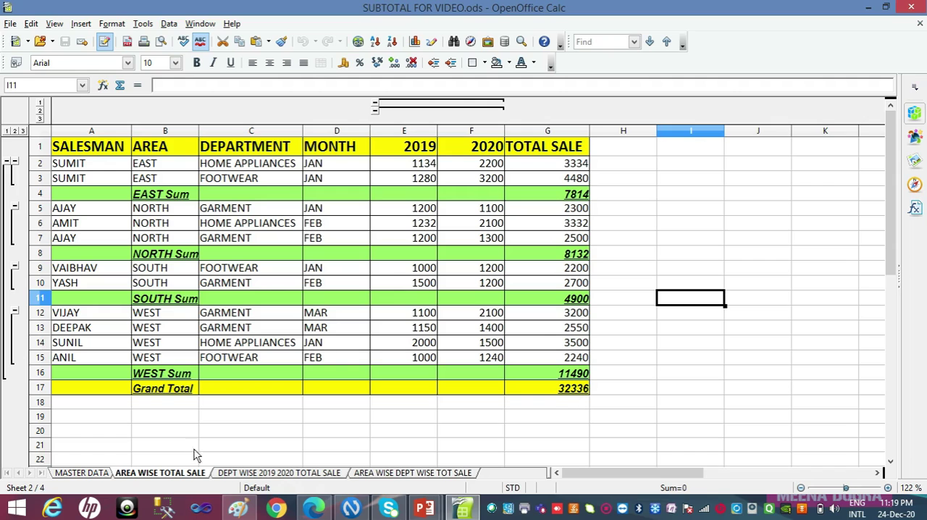
Copy the sales table A1:G12 from the MASTER DATA sheet, headers included and the totals row left out
left_click(94, 472)
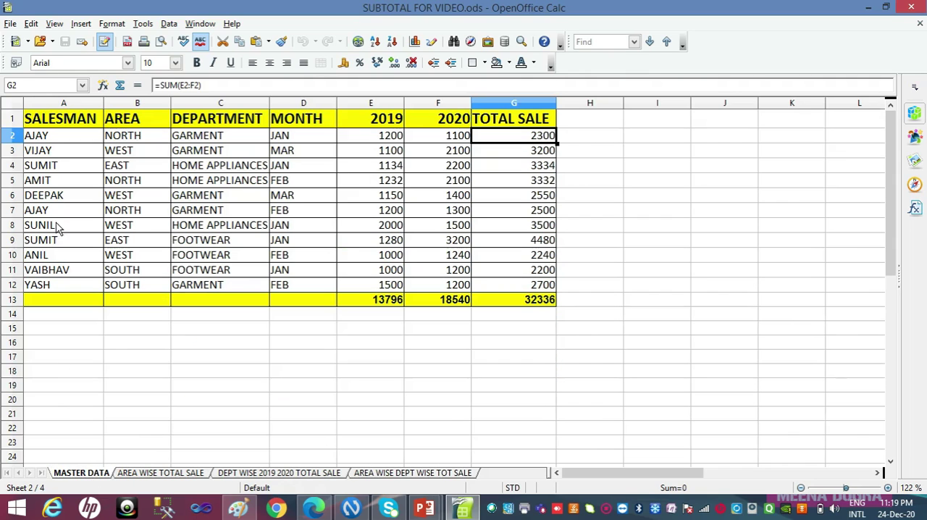
left_click(64, 122)
key("shift+Down")
key("shift+Down")
key("shift+Down")
key("shift+Down")
key("shift+Down")
key("shift+Down")
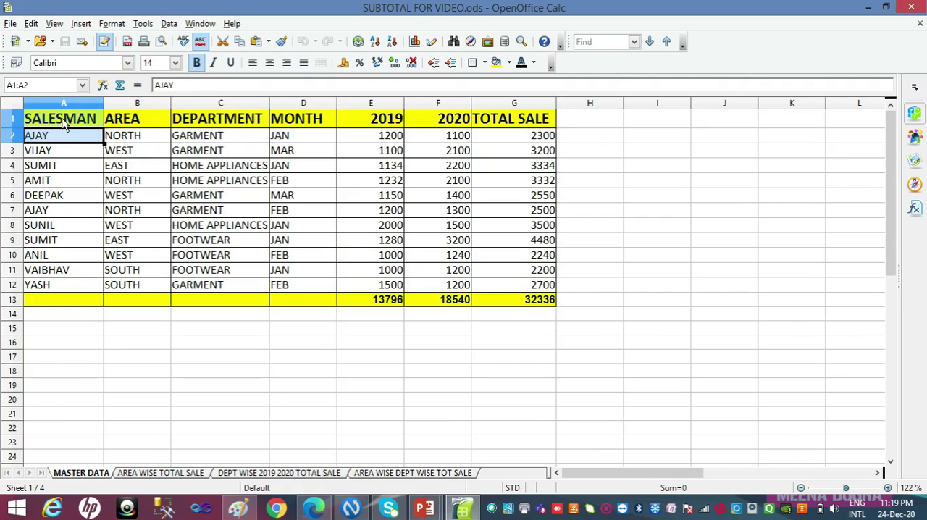
key("shift+Down")
key("shift+Down")
key("shift+Down")
key("shift+Down")
key("shift+Down")
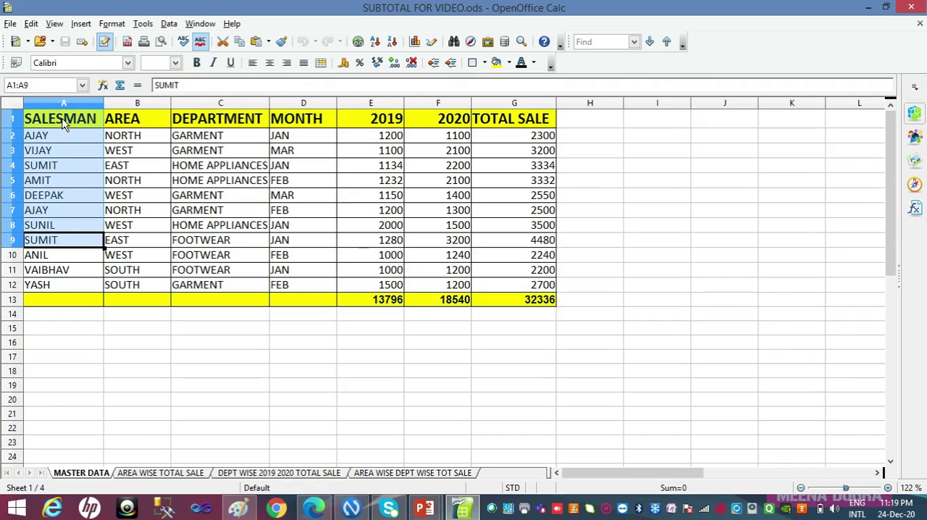
key("shift+Right")
key("shift+Right")
key("shift+Right")
key("shift+Right")
key("shift+Right")
key("shift+Right")
key("ctrl+c")
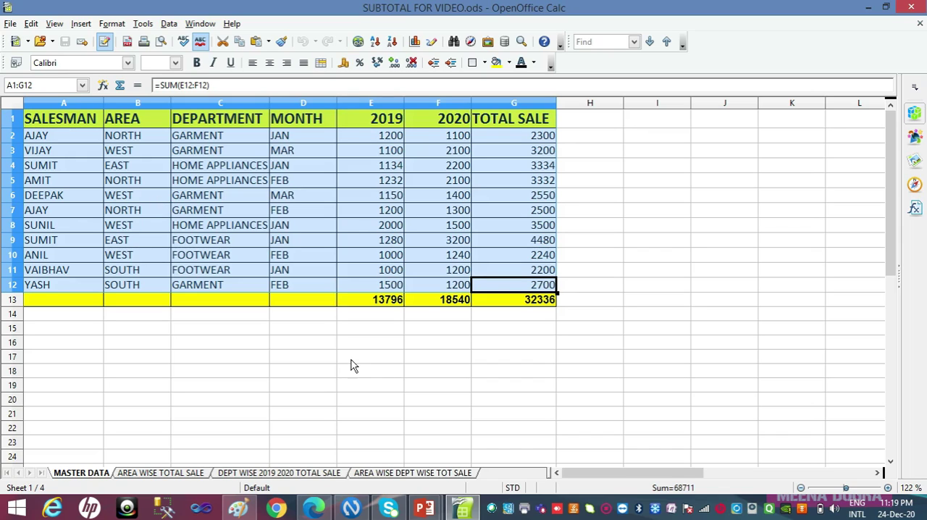
Paste the copied table at A1 of a new spreadsheet and widen the SALESMAN and TOTAL SALE columns to fit their headers
left_click(11, 23)
mouse_move(22, 45)
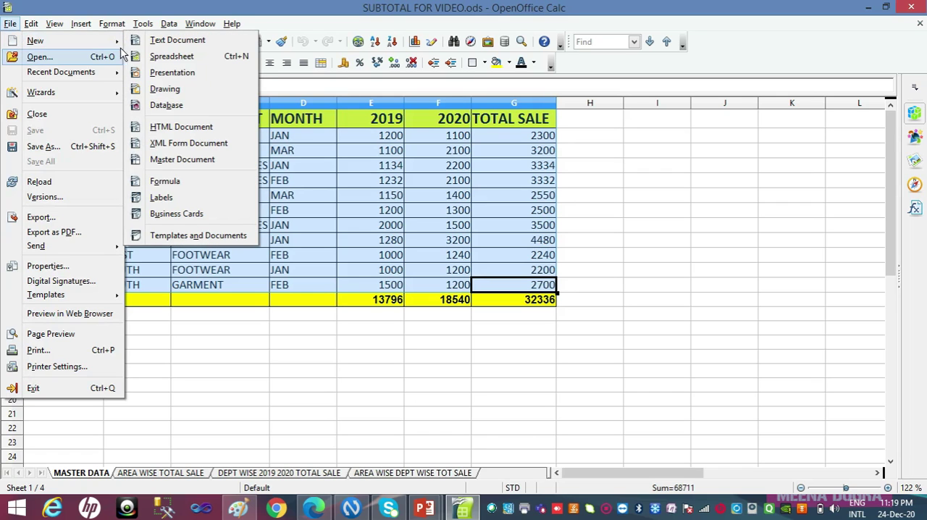
left_click(154, 61)
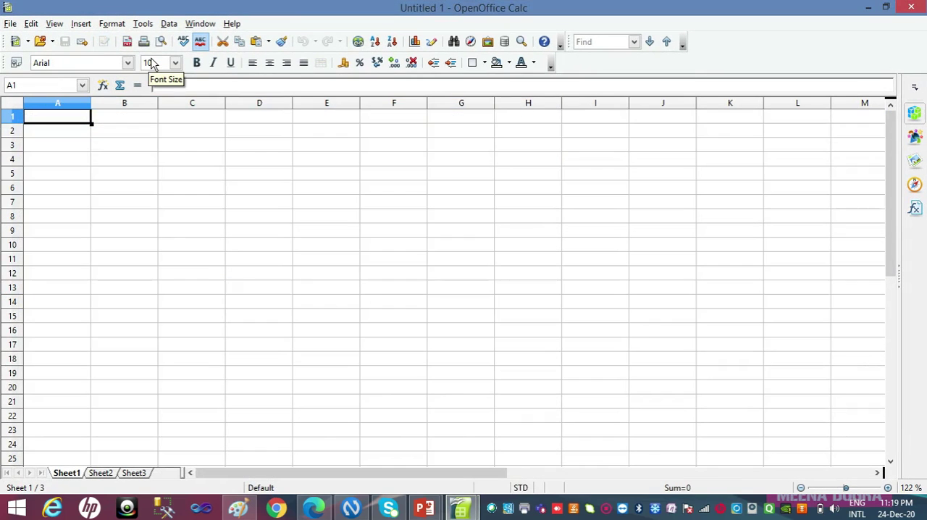
key("ctrl+v")
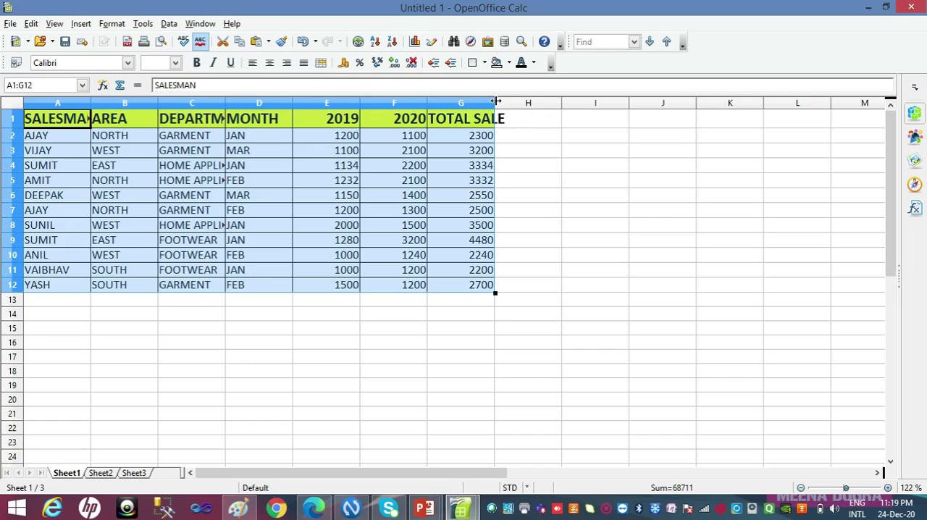
left_click_drag(494, 102, 513, 102)
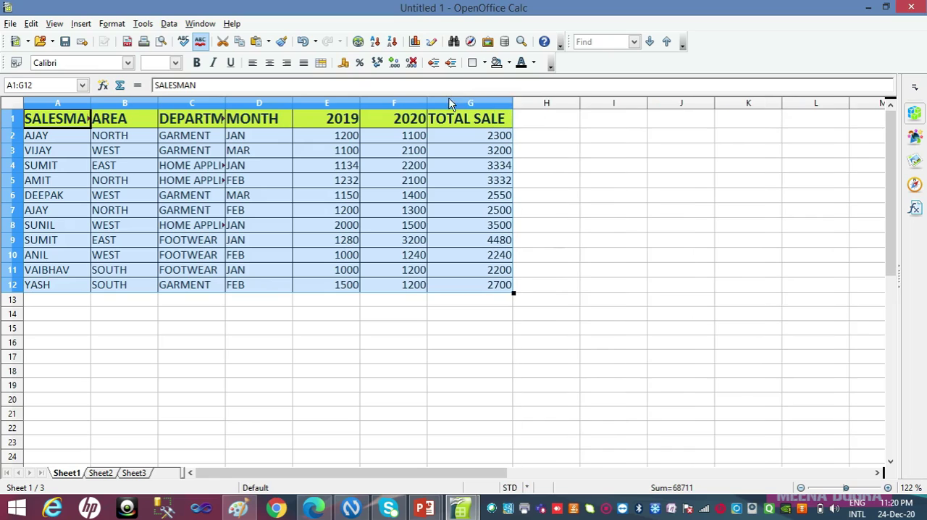
double_click(90, 104)
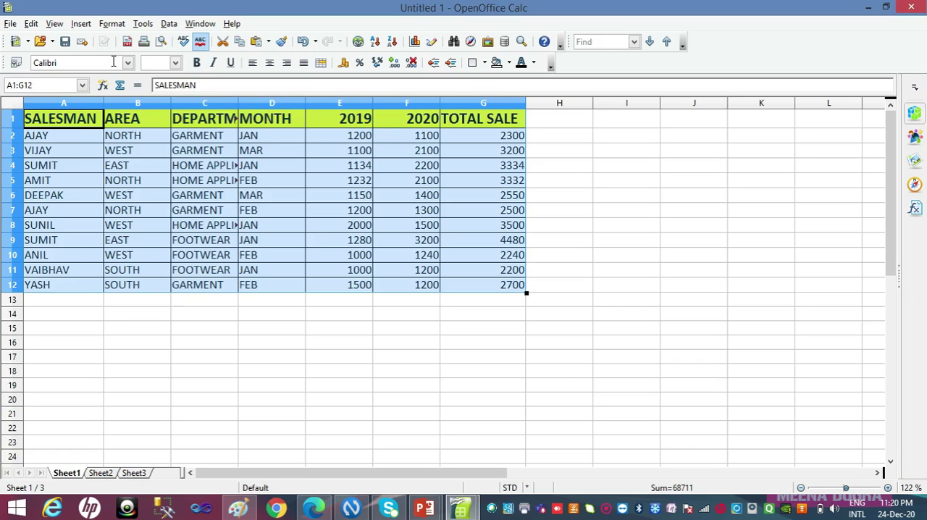
Add subtotals to the table, grouped by AREA, using the Sum function on TOTAL SALE
left_click(168, 26)
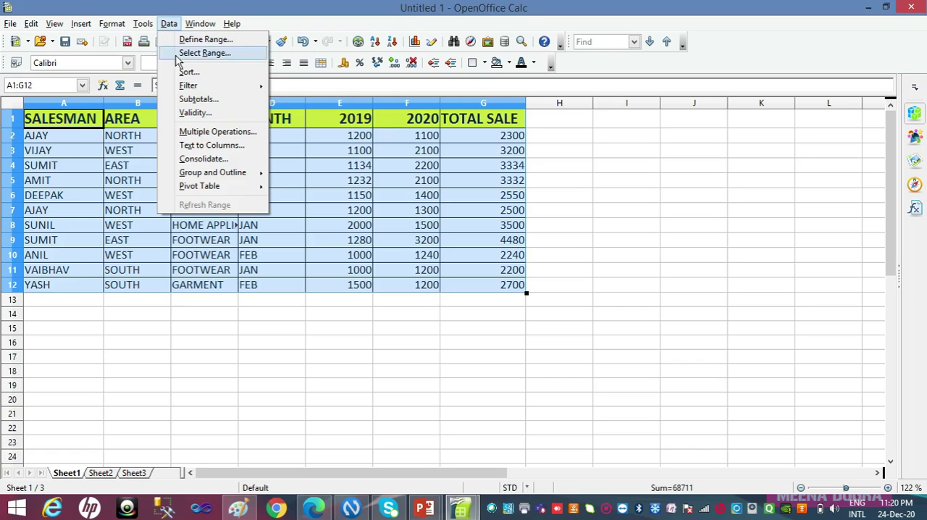
left_click(194, 100)
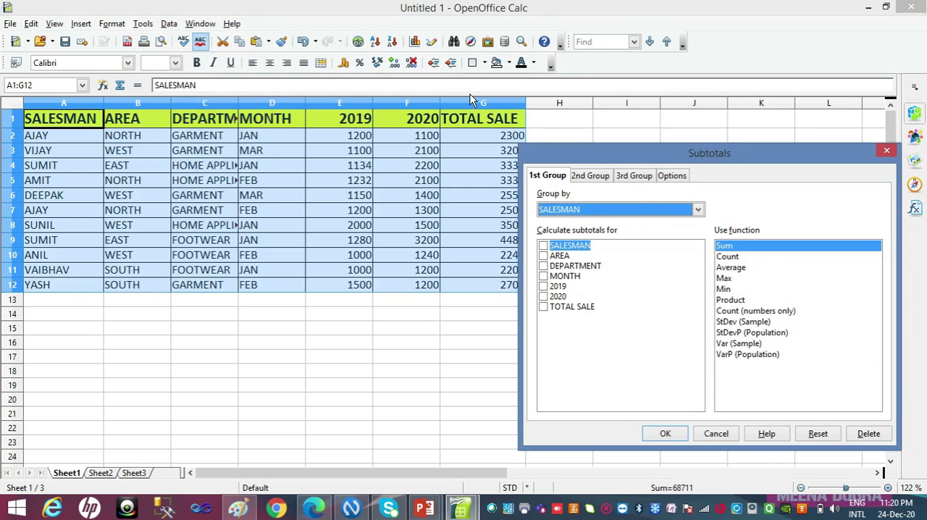
left_click(589, 210)
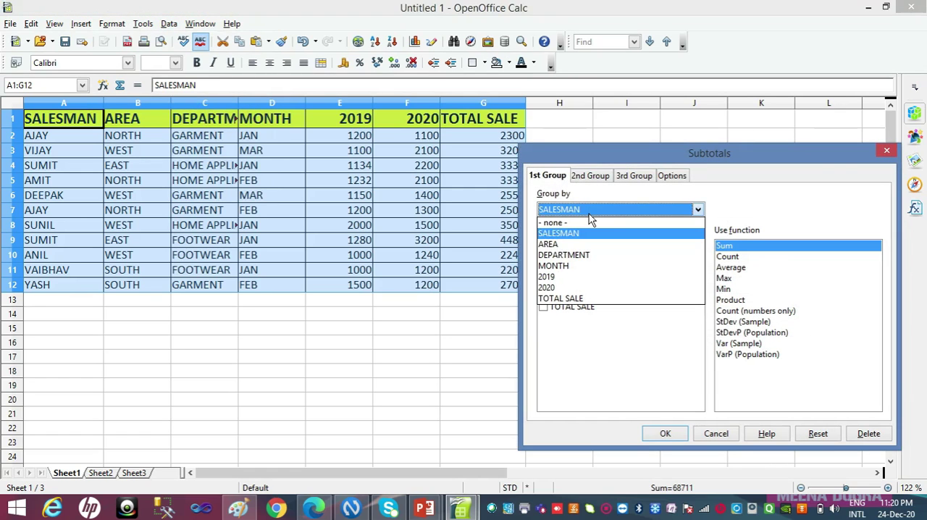
left_click(558, 247)
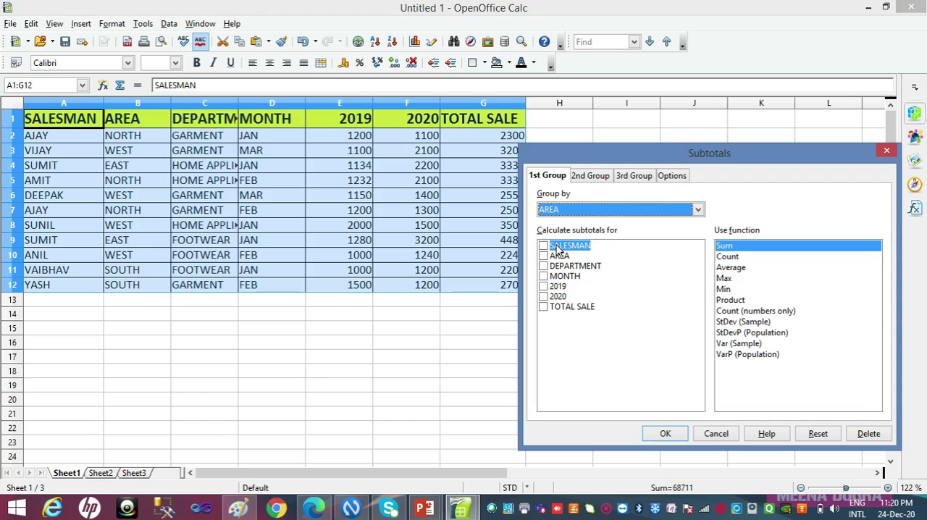
left_click(546, 311)
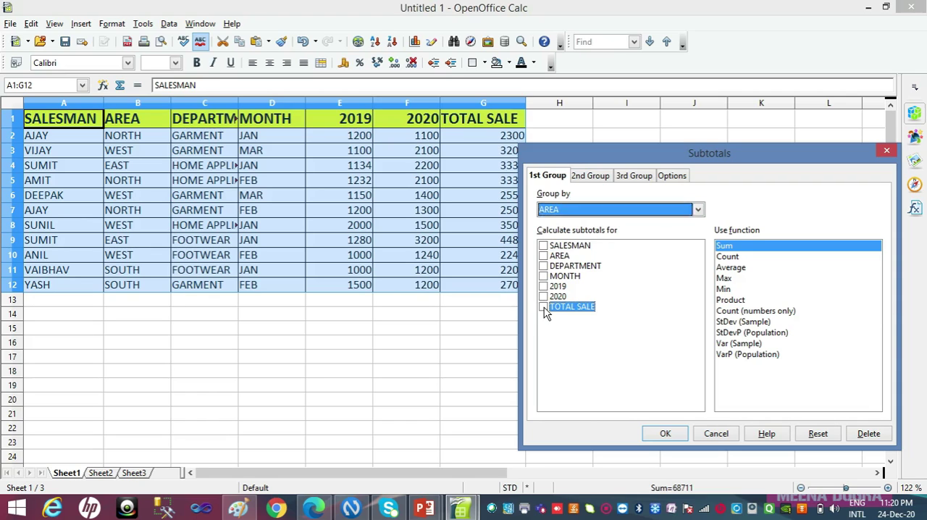
left_click(544, 308)
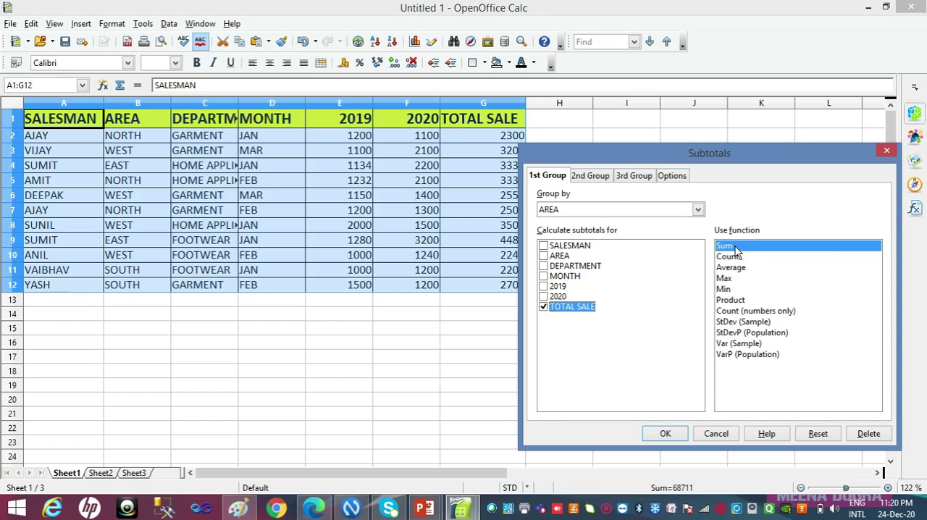
left_click(660, 434)
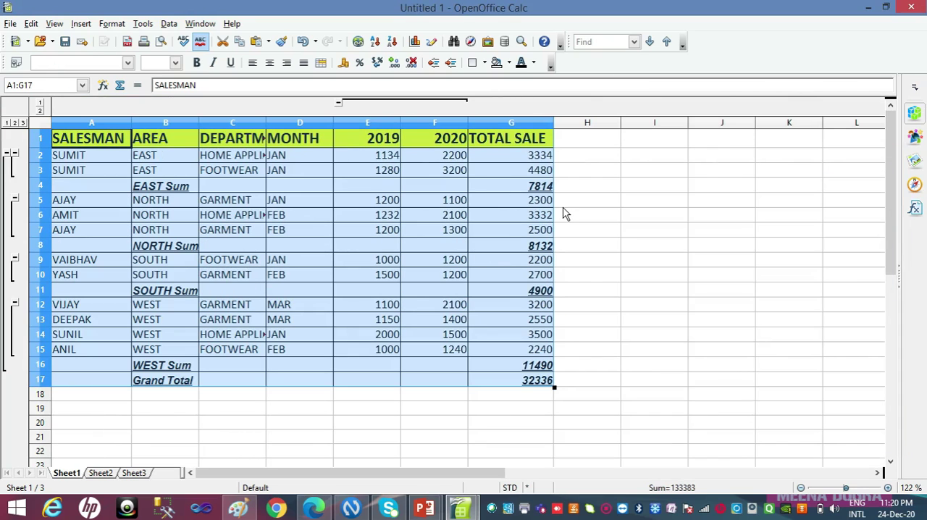
Undo the area-wise subtotals on the table
left_click(569, 205)
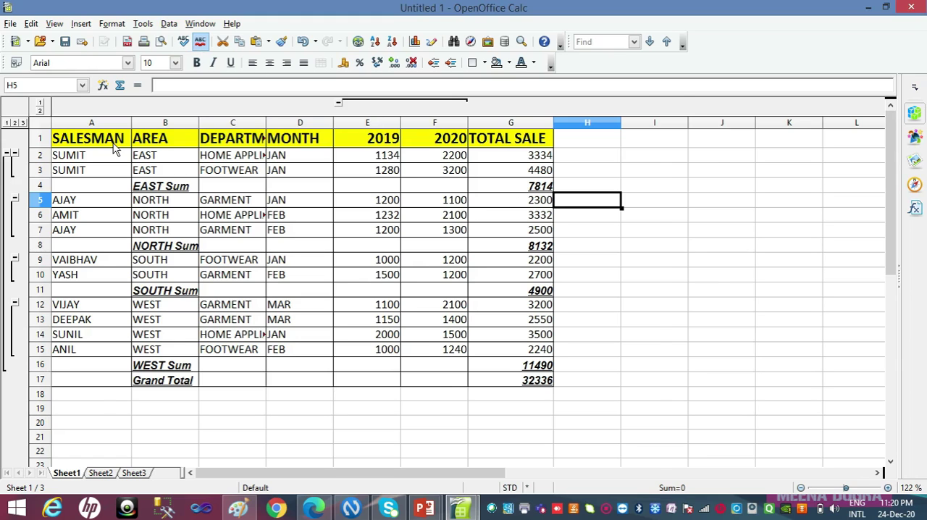
key("ctrl+z")
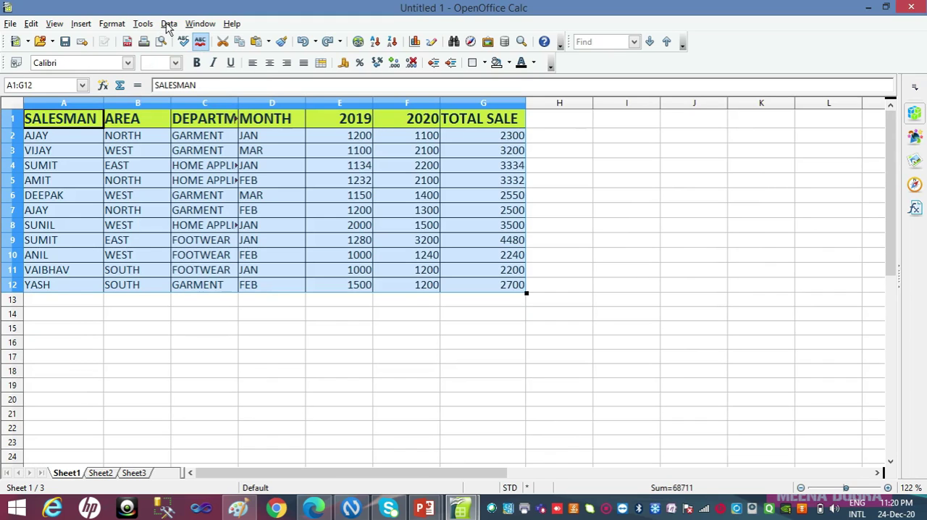
Add subtotals to the table grouped by AREA, using the Sum function on TOTAL SALE, and undo them
left_click(168, 24)
left_click(190, 97)
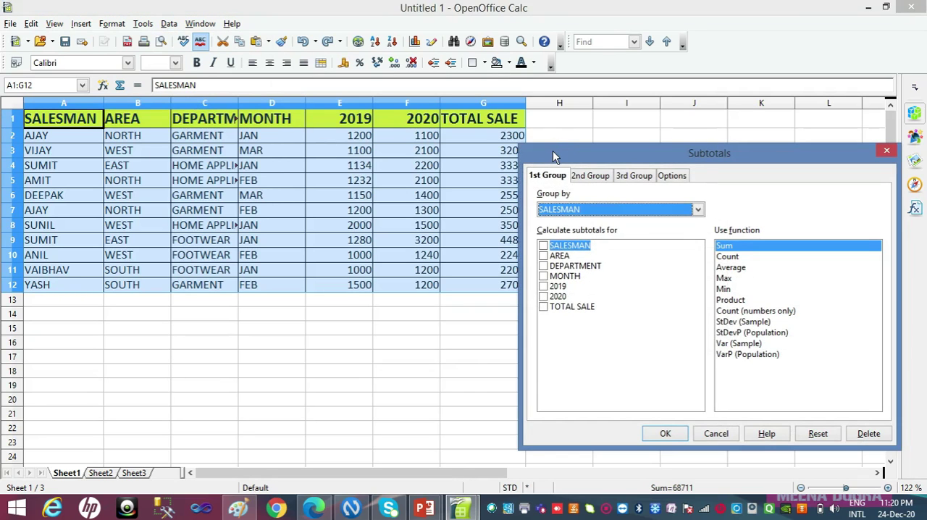
left_click_drag(553, 150, 563, 108)
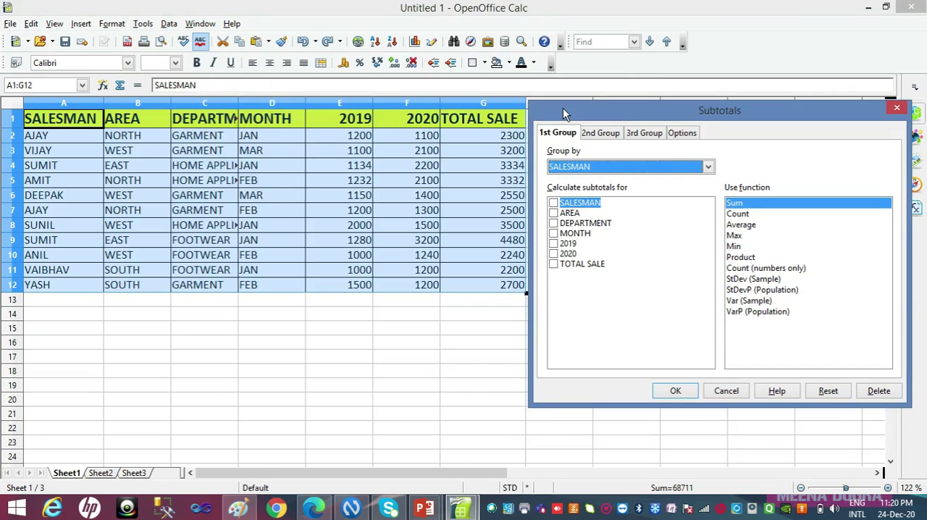
left_click(570, 168)
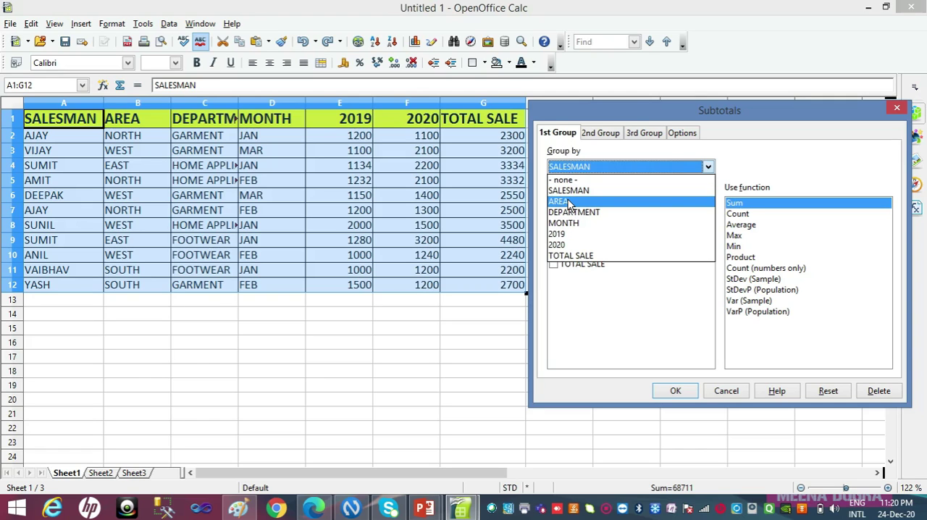
left_click(569, 203)
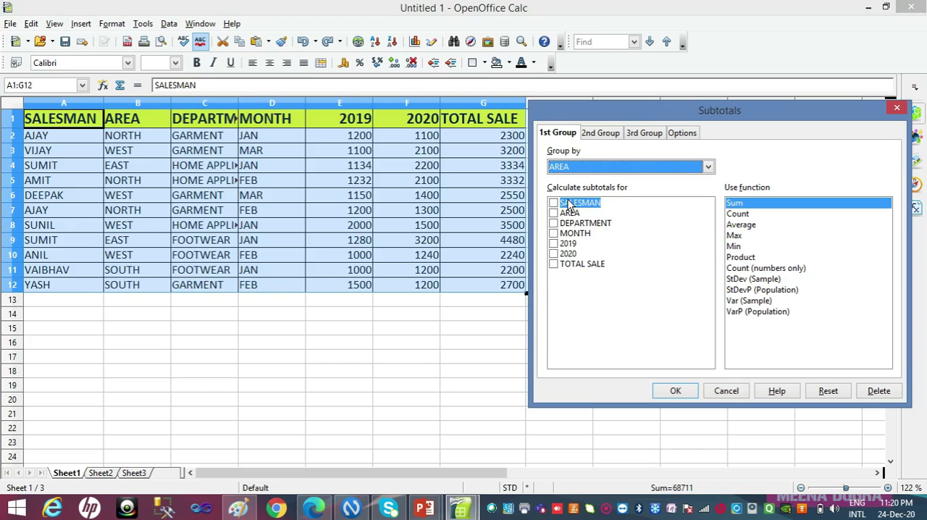
left_click(554, 265)
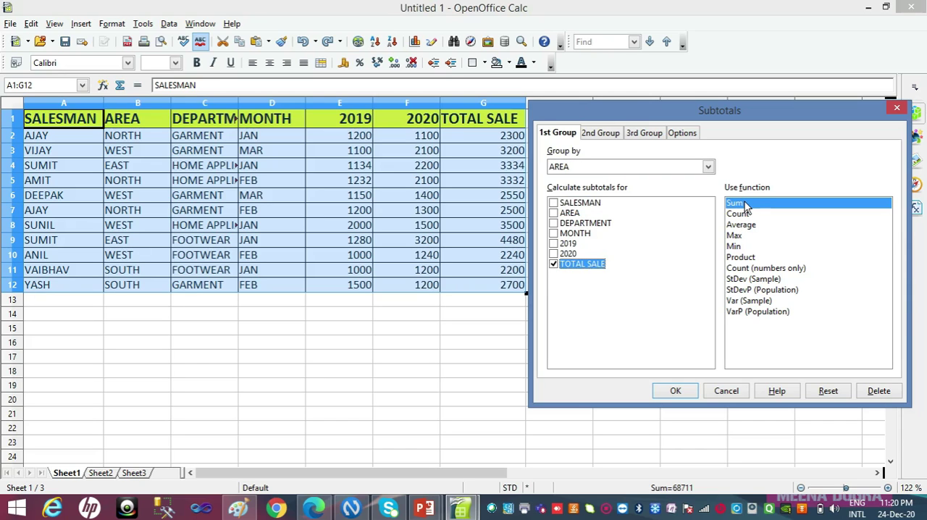
left_click(675, 392)
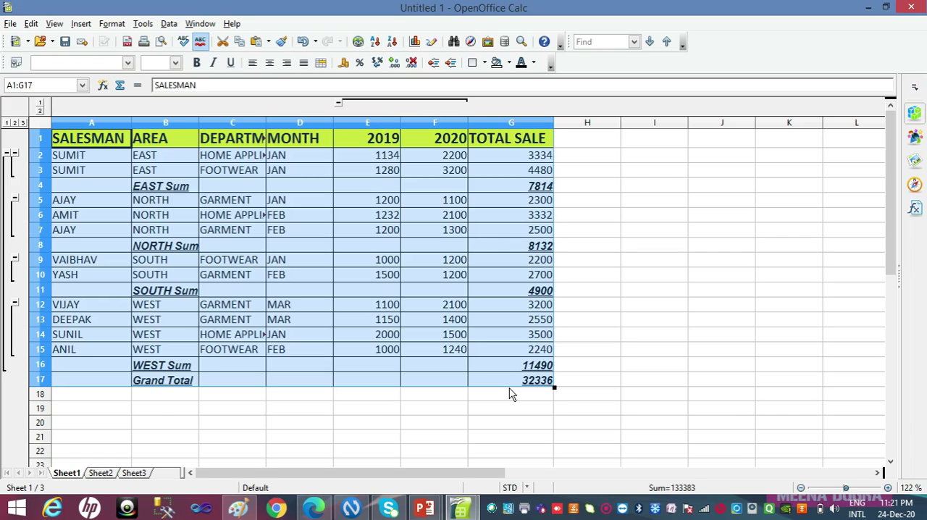
key("ctrl+z")
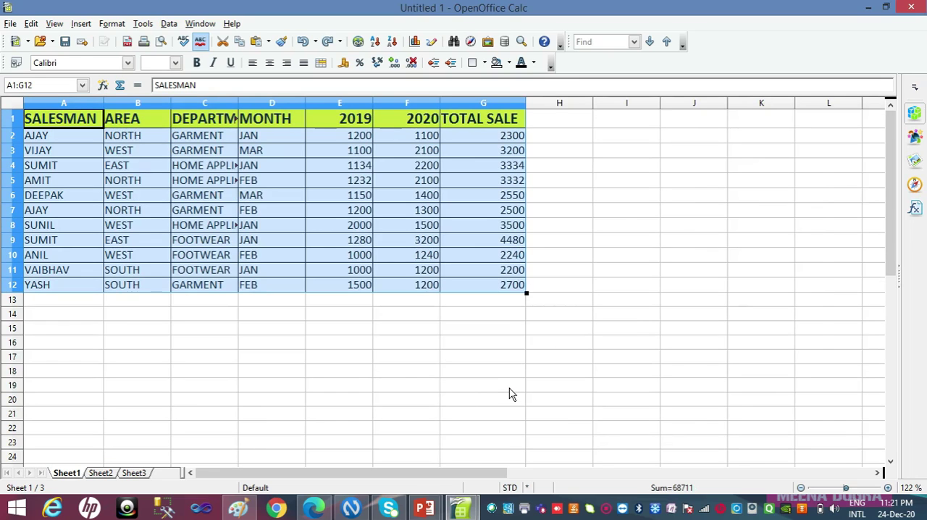
Switch to SUBTOTAL FOR VIDEO.ods and compare the DEPT WISE 2019 2020 TOTAL SALE sheet with the MASTER DATA sheet
key("alt+Tab")
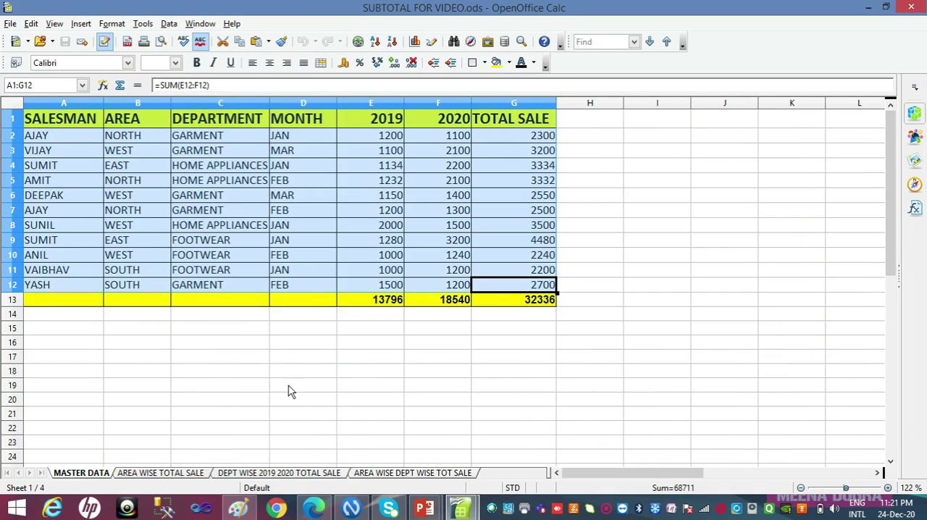
left_click(269, 472)
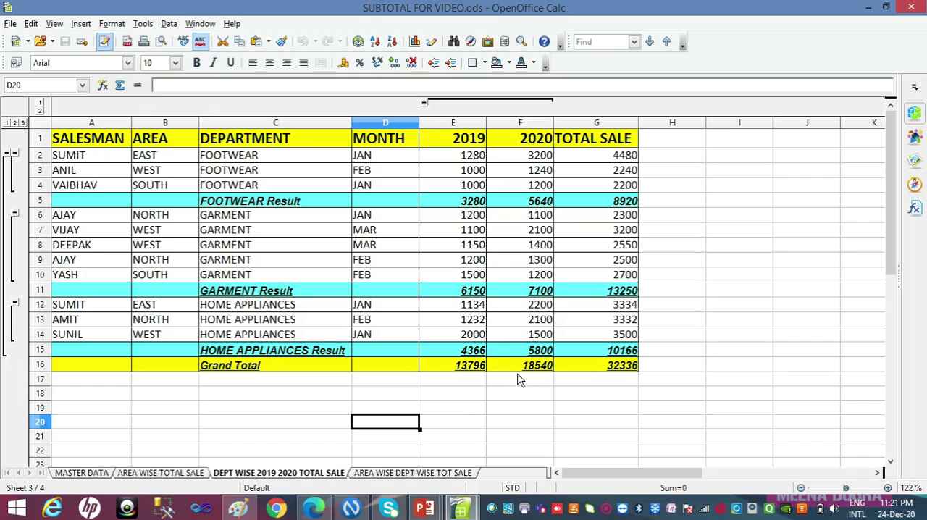
left_click(71, 473)
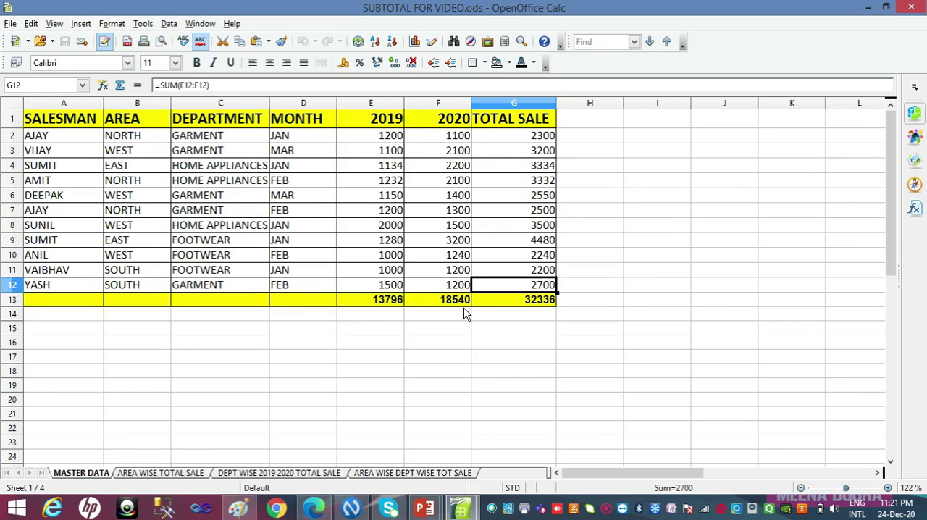
left_click(255, 475)
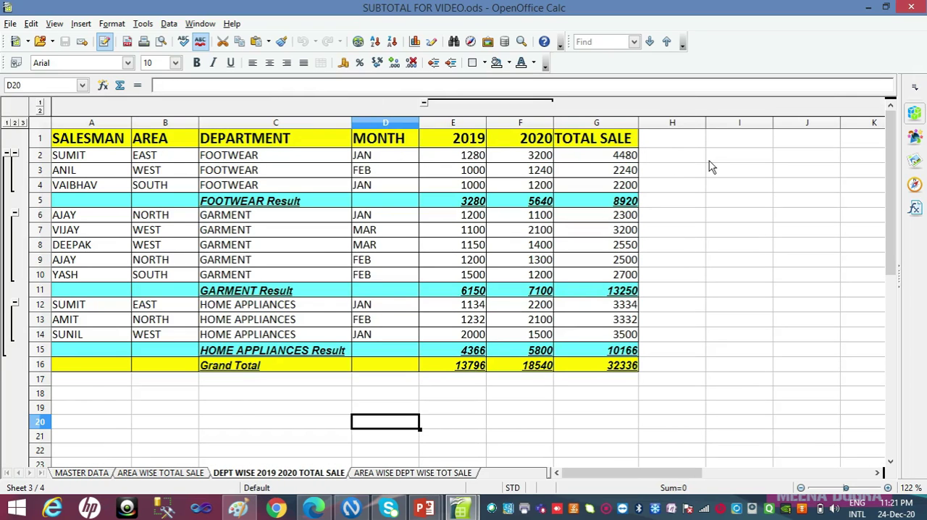
Switch to the Untitled 1 spreadsheet and add subtotals grouped by DEPARTMENT, using the Sum function on 2019, 2020 and TOTAL SALE
key("alt+Tab")
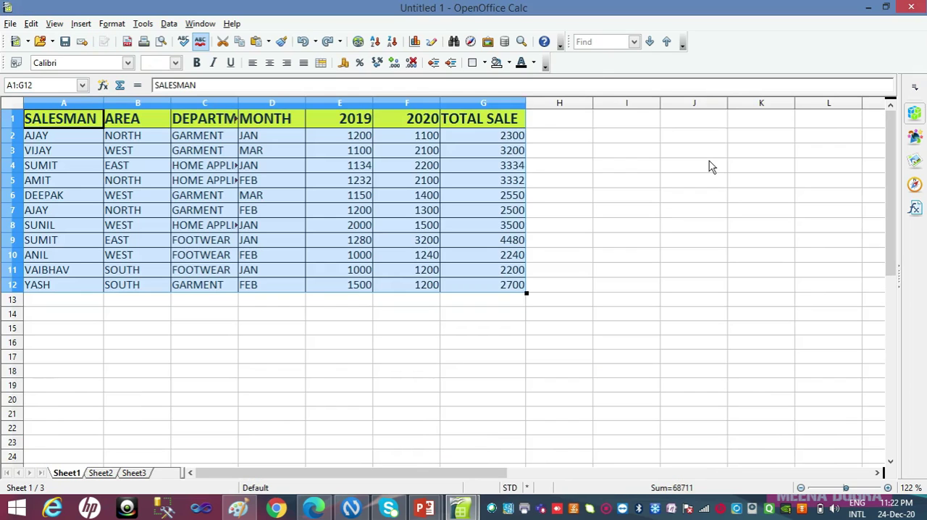
left_click(168, 24)
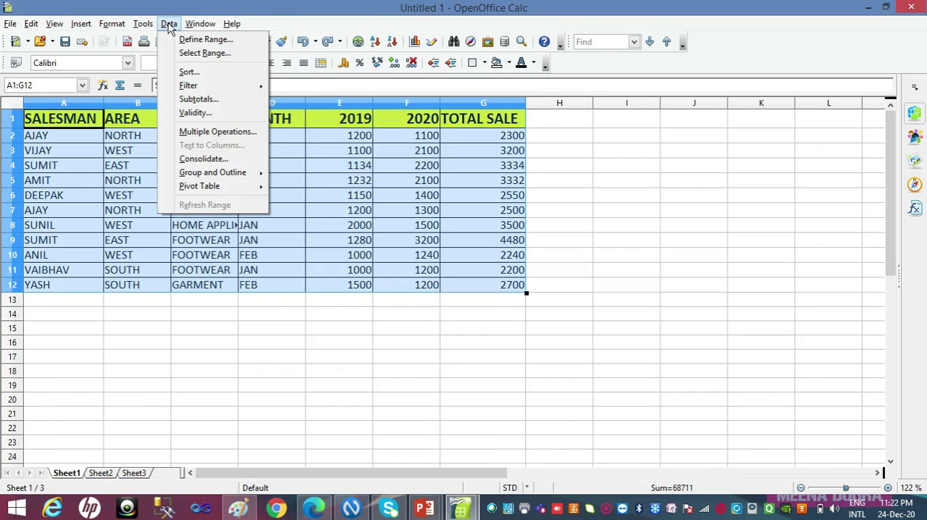
left_click(187, 98)
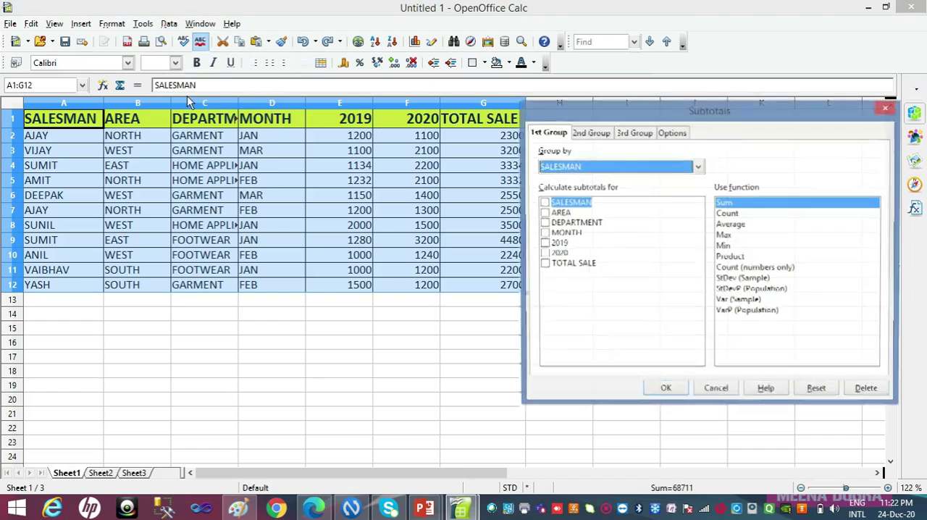
left_click(580, 169)
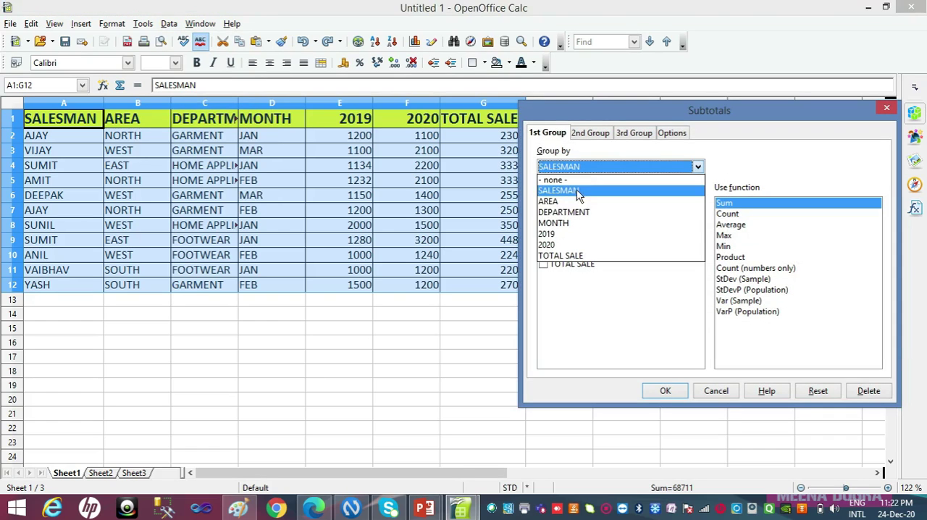
left_click(579, 215)
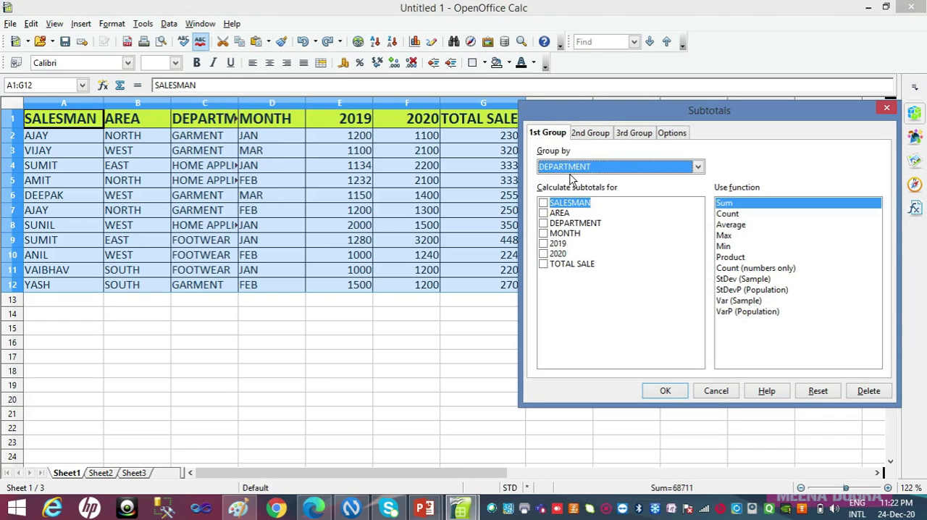
left_click(545, 245)
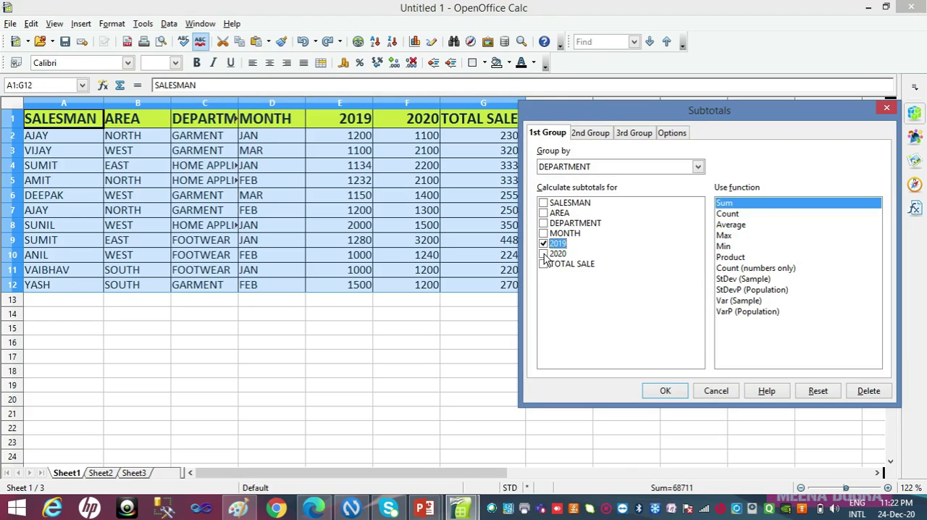
left_click(544, 255)
left_click(544, 266)
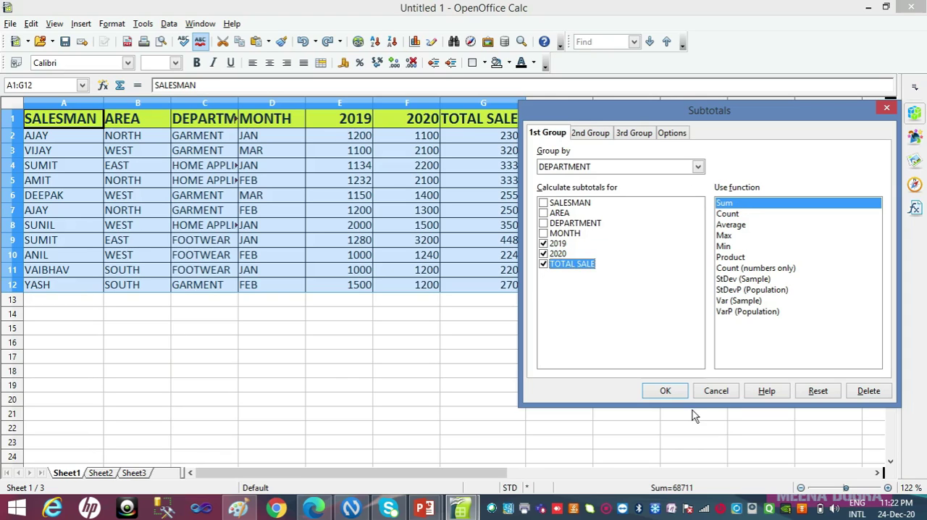
left_click(678, 394)
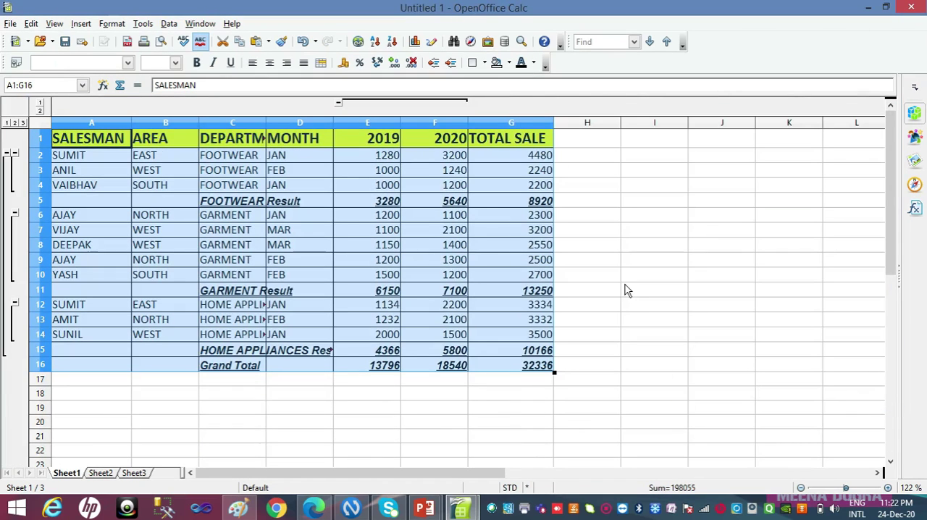
Fit the DEPARTMENT column's width to its contents, and undo both the width change and the department-wise subtotals
left_click_drag(267, 123, 267, 122)
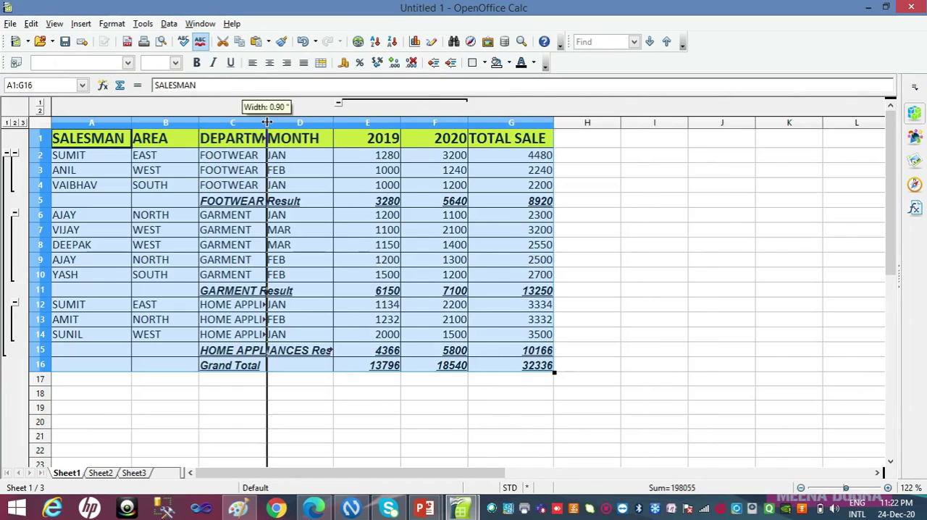
double_click(266, 122)
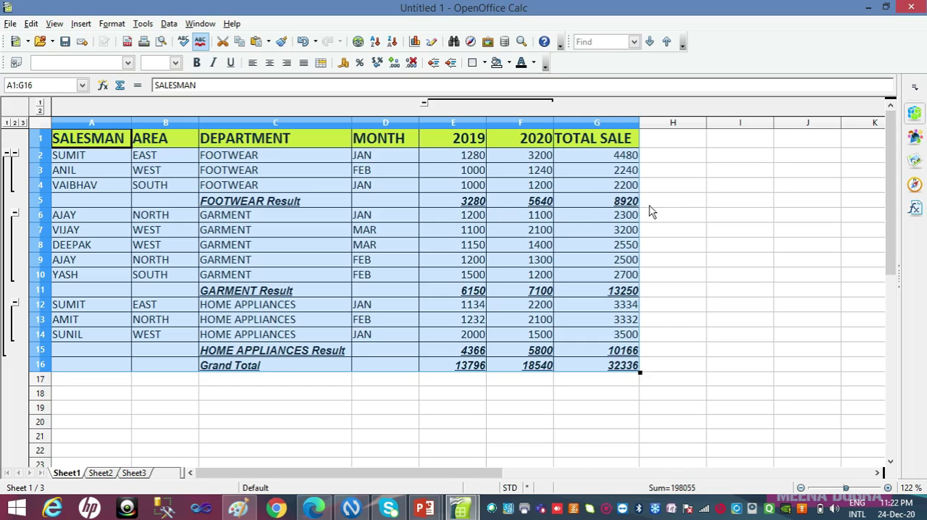
key("ctrl+z")
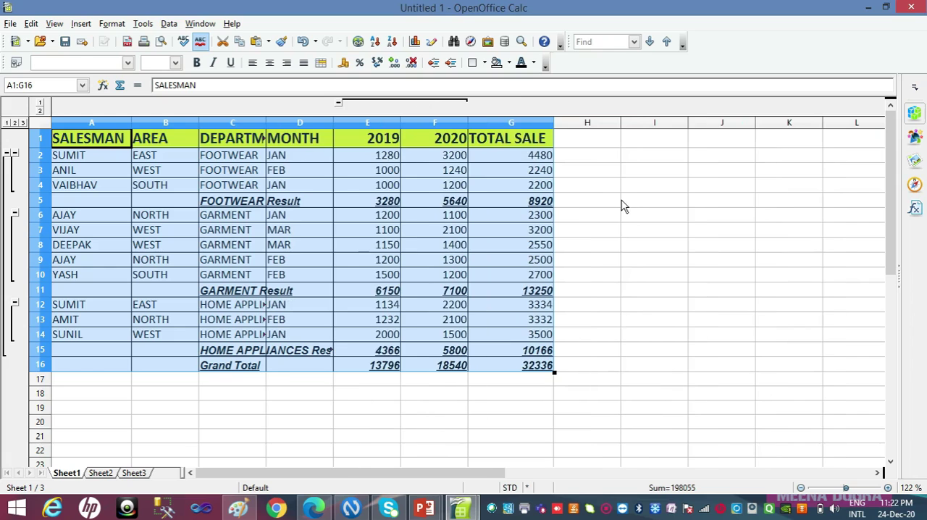
key("ctrl+z")
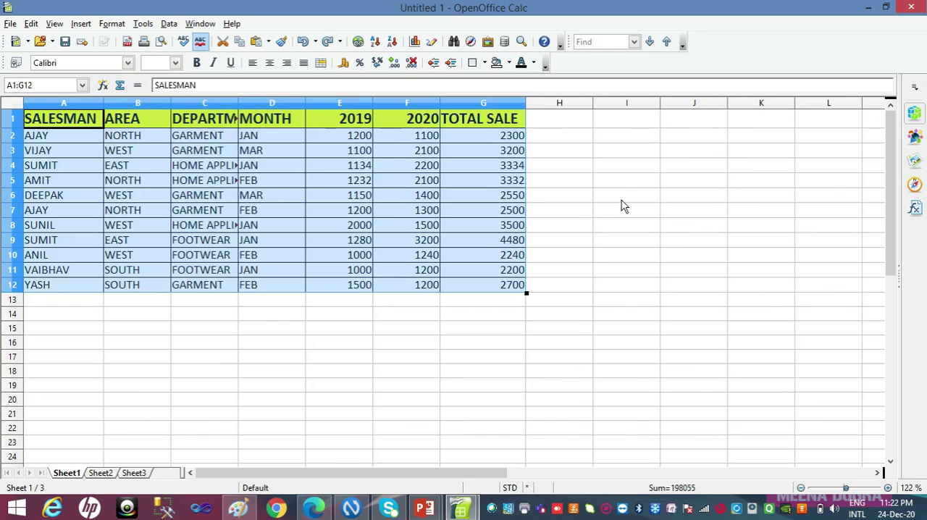
Switch to SUBTOTAL FOR VIDEO.ods and examine the nested area and department subtotals on the AREA WISE DEPT WISE TOT SALE sheet
key("alt+Tab")
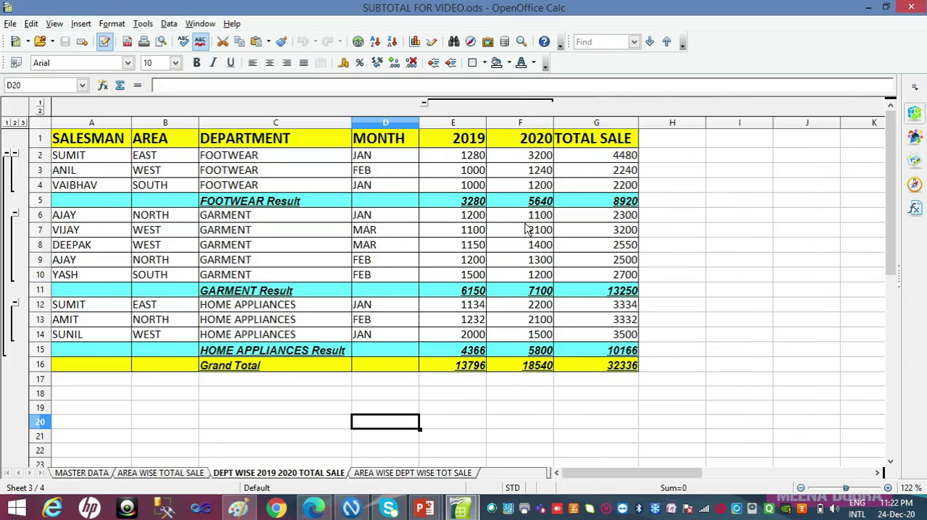
left_click(391, 473)
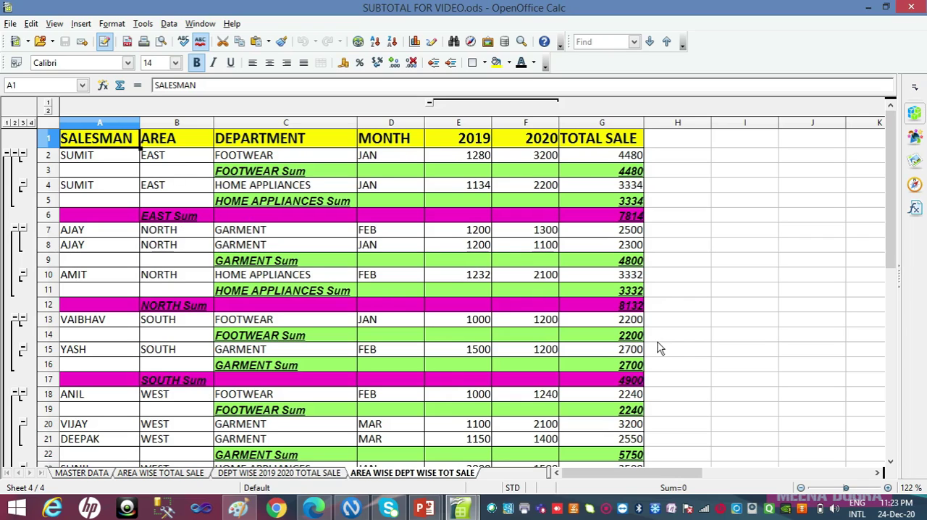
left_click(892, 461)
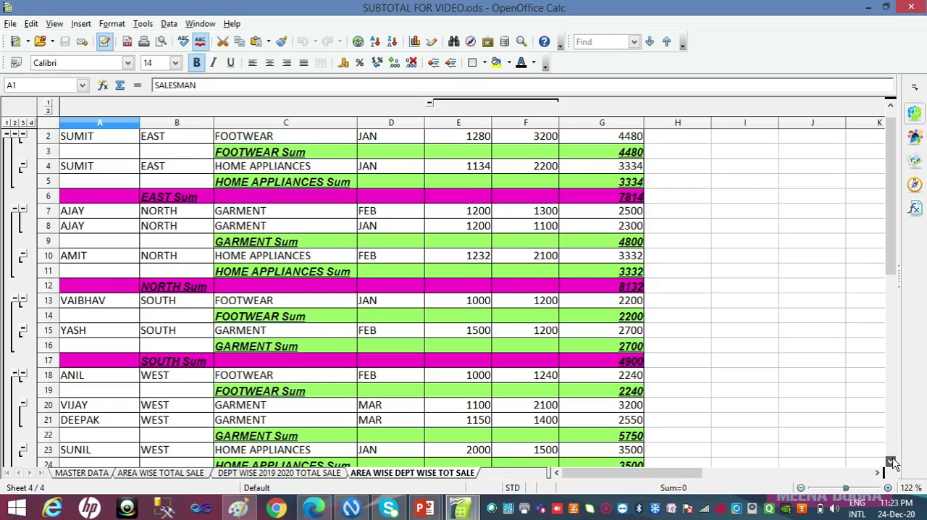
left_click(891, 107)
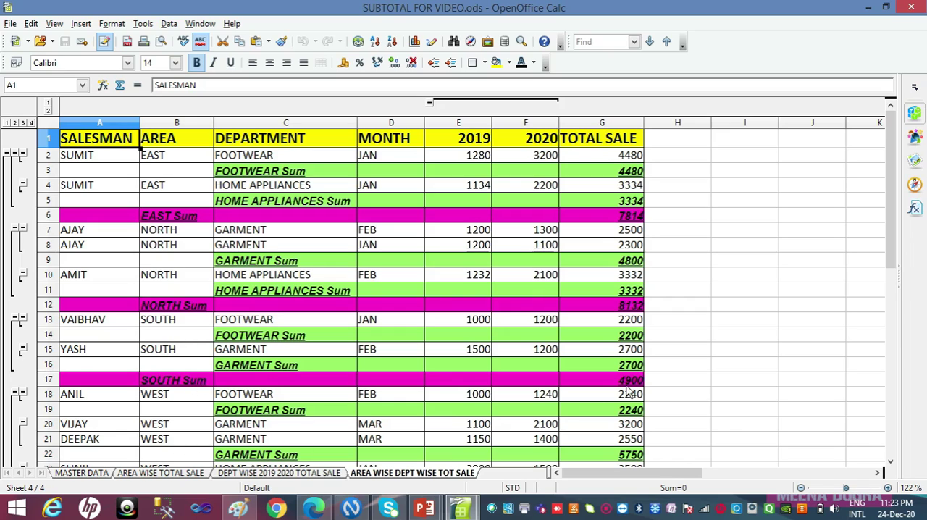
left_click(891, 461)
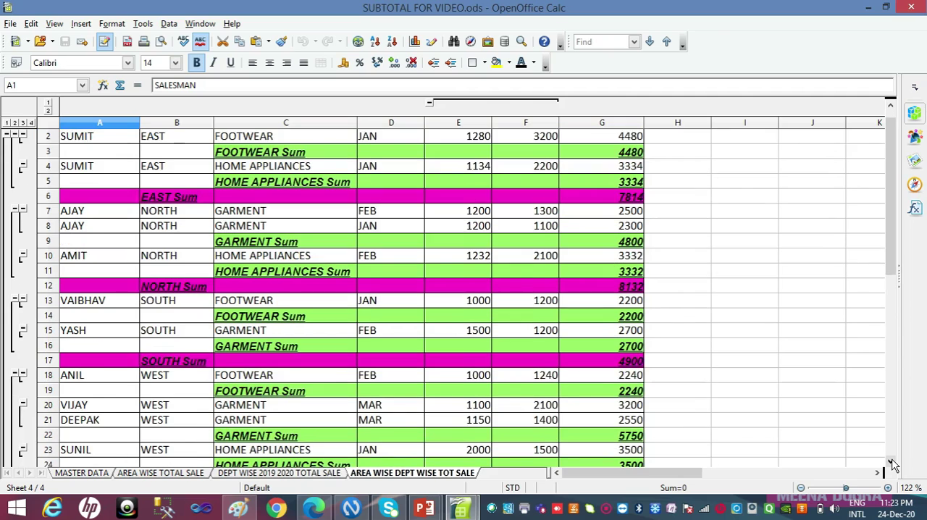
left_click(891, 462)
left_click(892, 461)
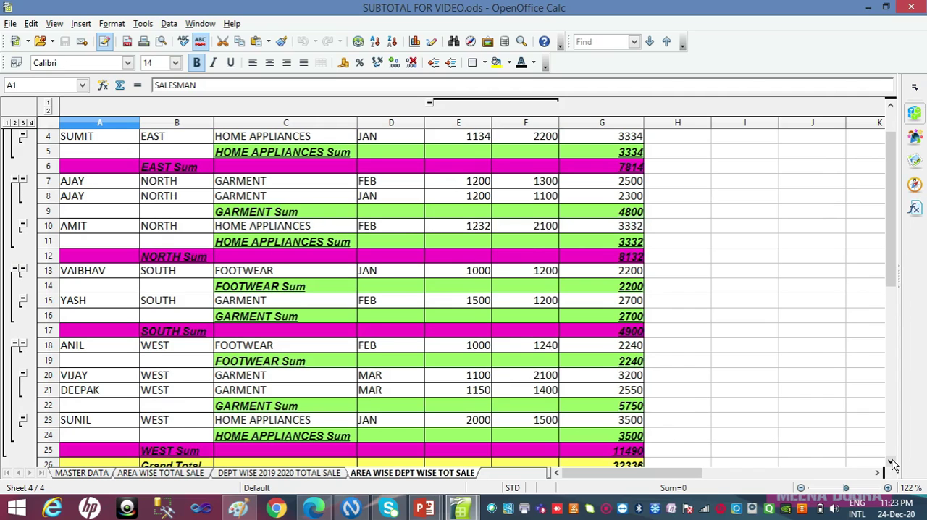
scroll(893, 465, "up", 1)
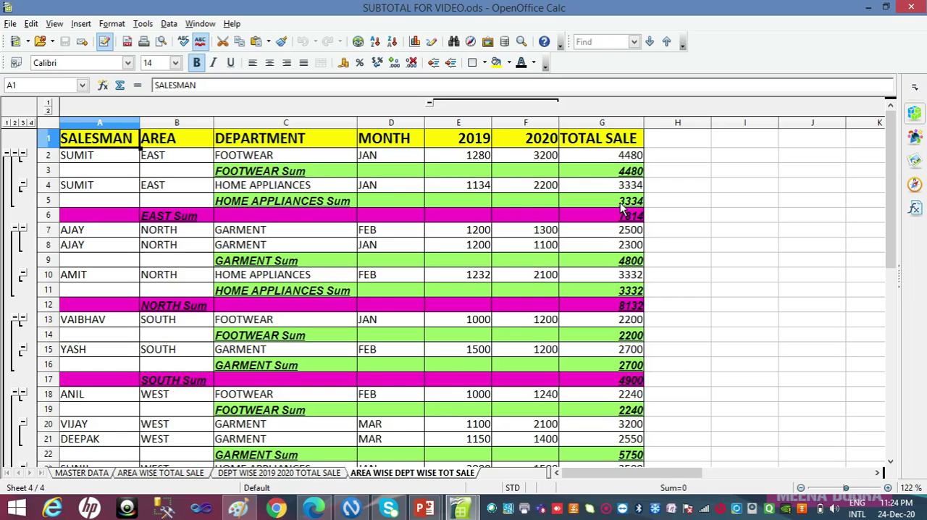
left_click_drag(621, 206, 410, 323)
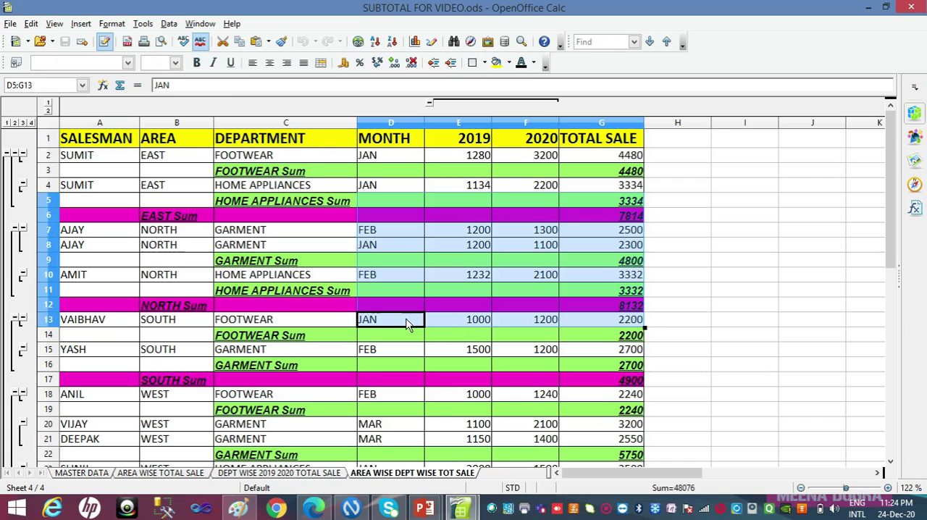
left_click(662, 232)
Switch to the Untitled 1 spreadsheet and set the first subtotal group to AREA, using the Sum function on TOTAL SALE
key("alt+Tab")
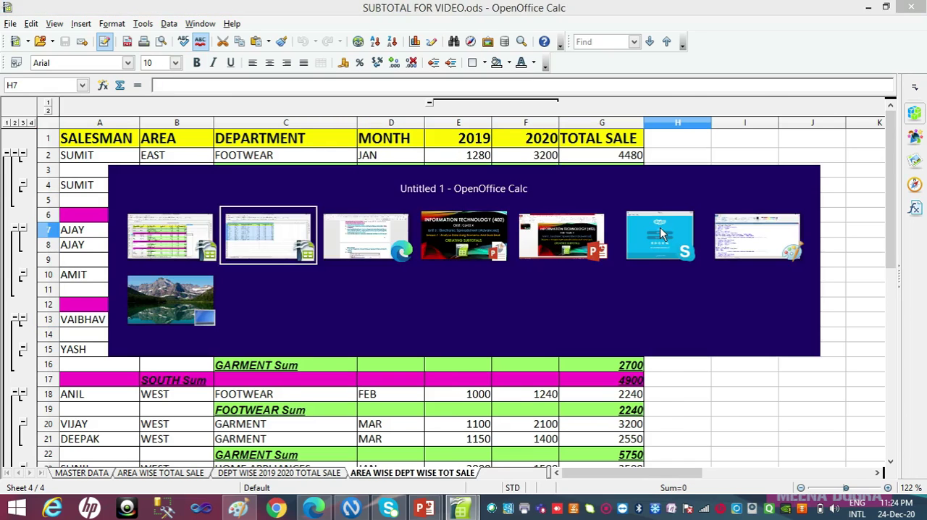
left_click(169, 23)
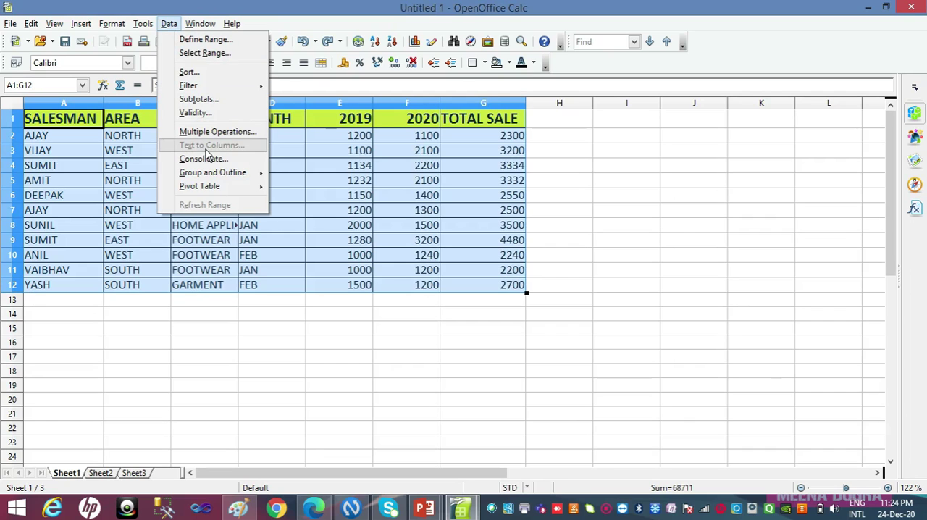
left_click(200, 99)
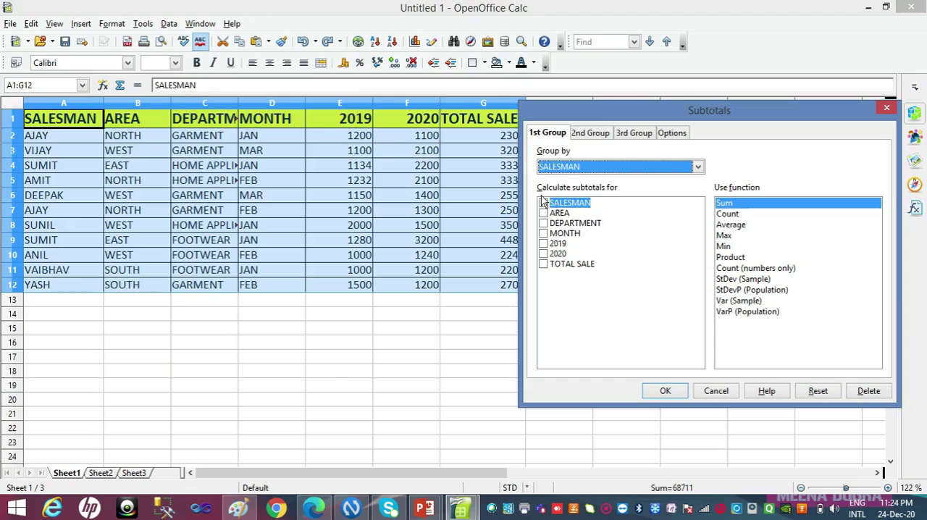
left_click(556, 169)
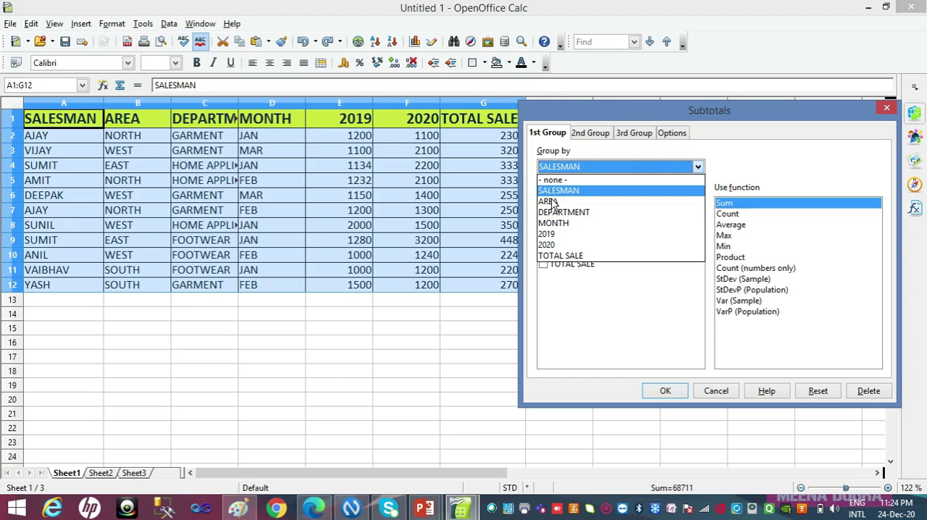
left_click(554, 202)
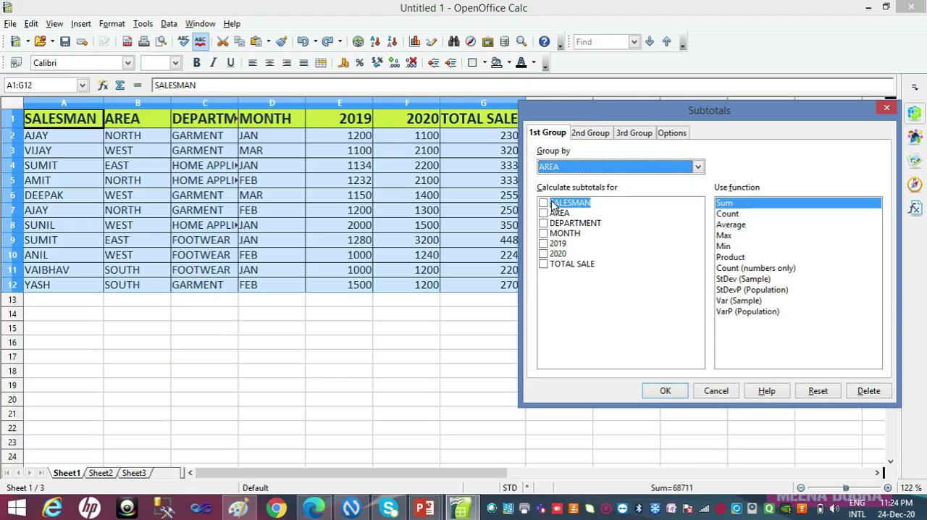
left_click(543, 263)
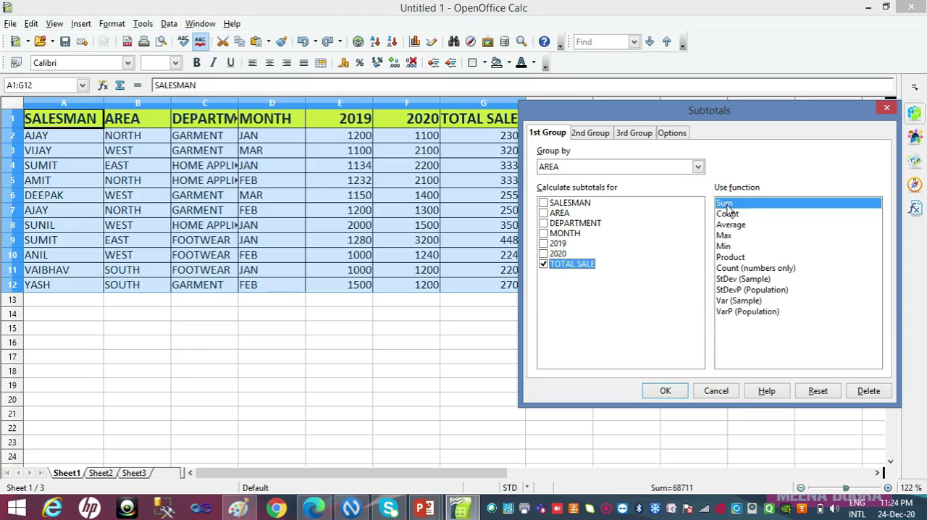
Apply the subtotals with DEPARTMENT as the second group summing TOTAL SALE, and fit the DEPARTMENT column's width to its contents
left_click(589, 136)
left_click(574, 169)
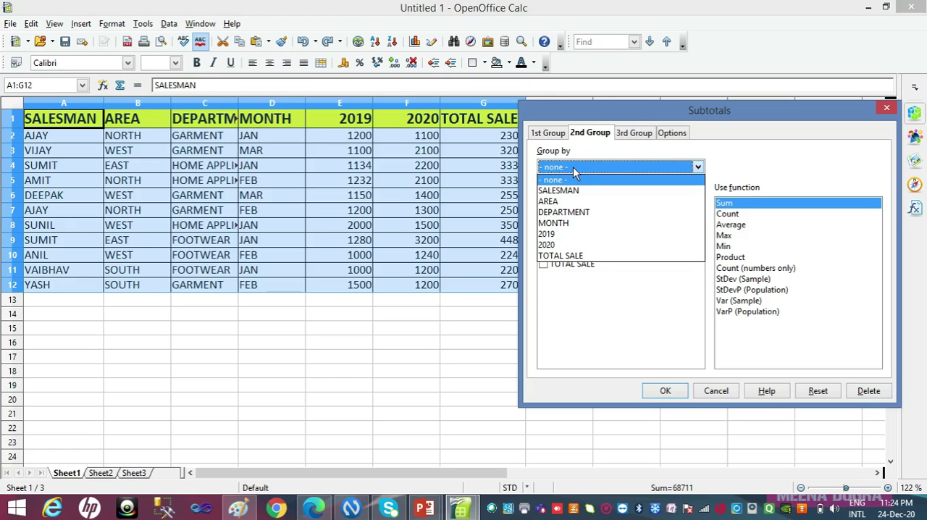
left_click(569, 214)
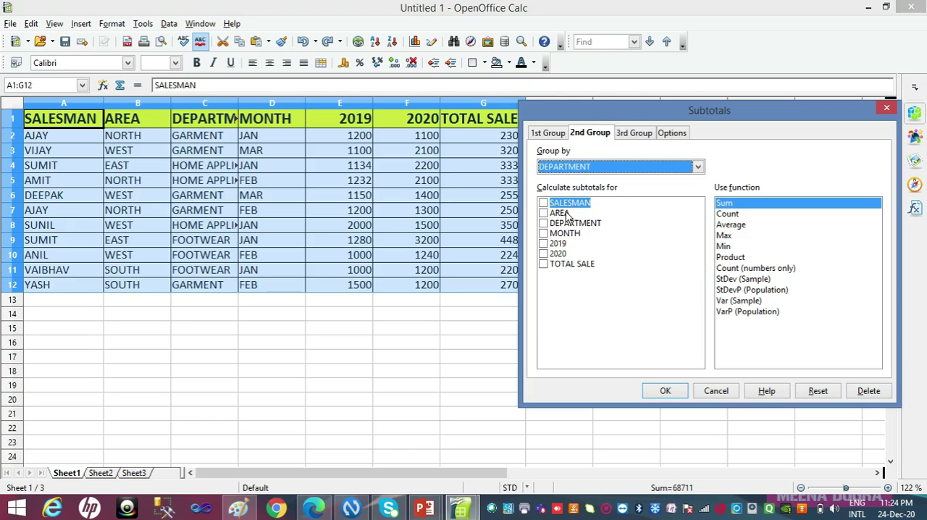
left_click(544, 265)
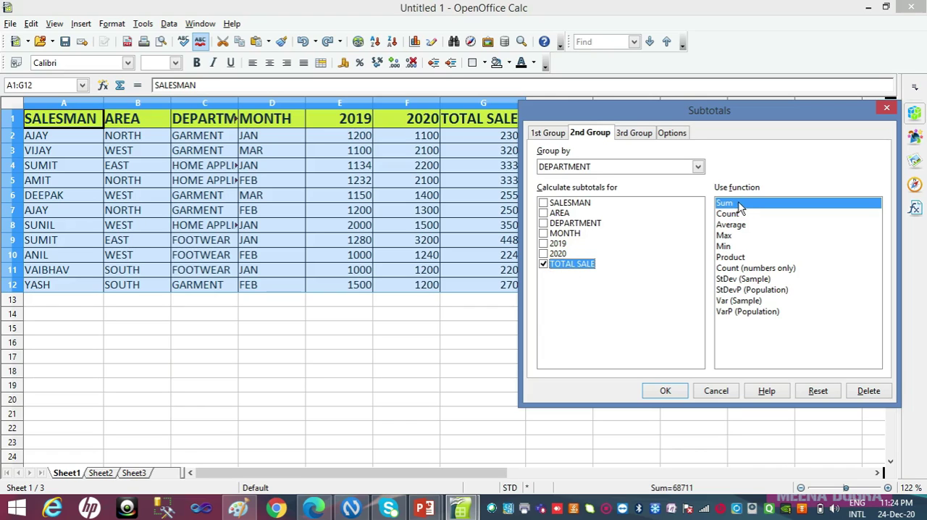
left_click(666, 391)
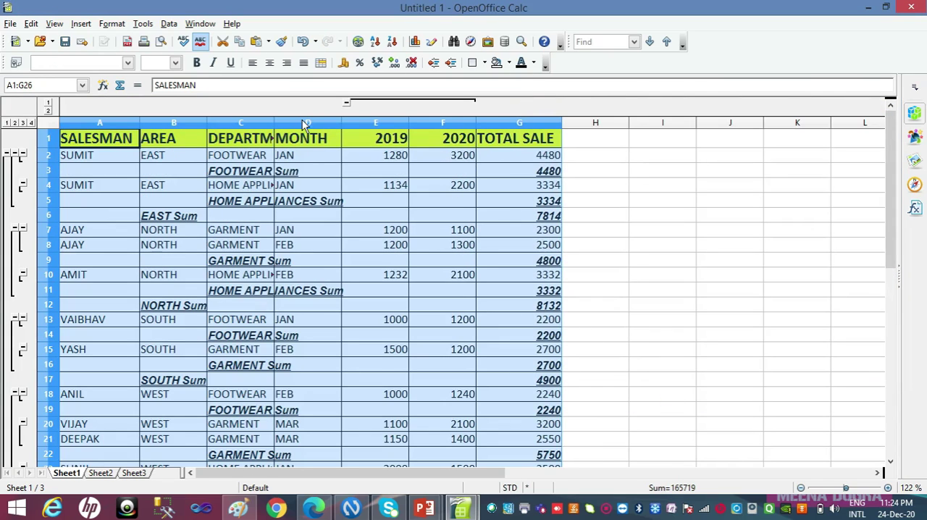
double_click(274, 124)
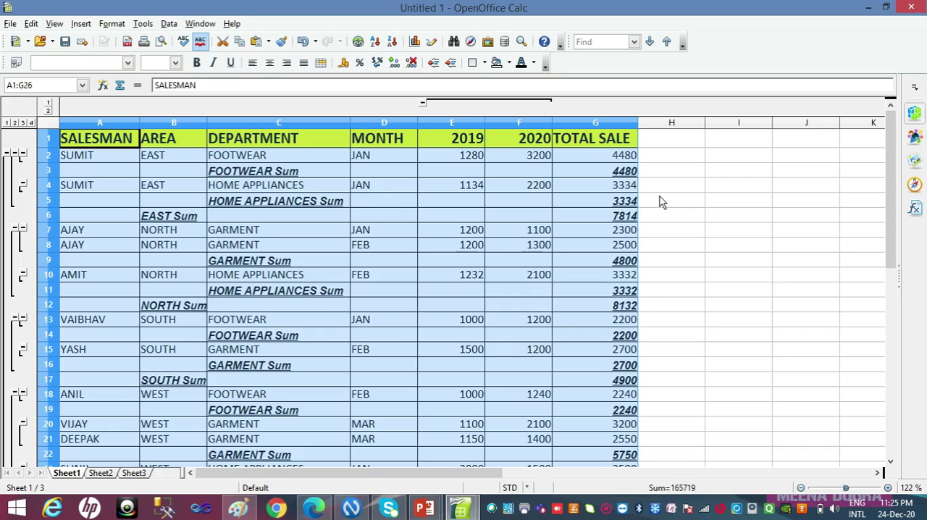
Remove the nested subtotals by setting the grouping of both the first and second subtotal groups to none
left_click(168, 24)
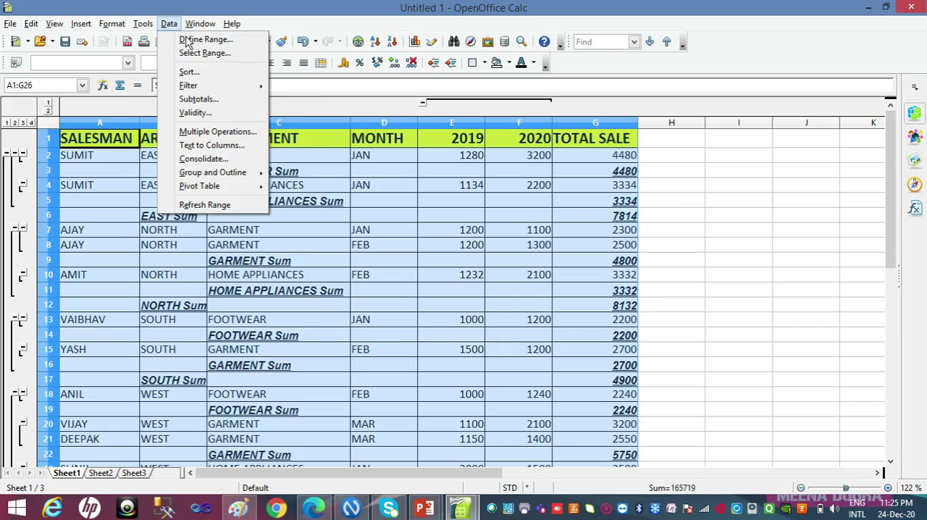
left_click(200, 24)
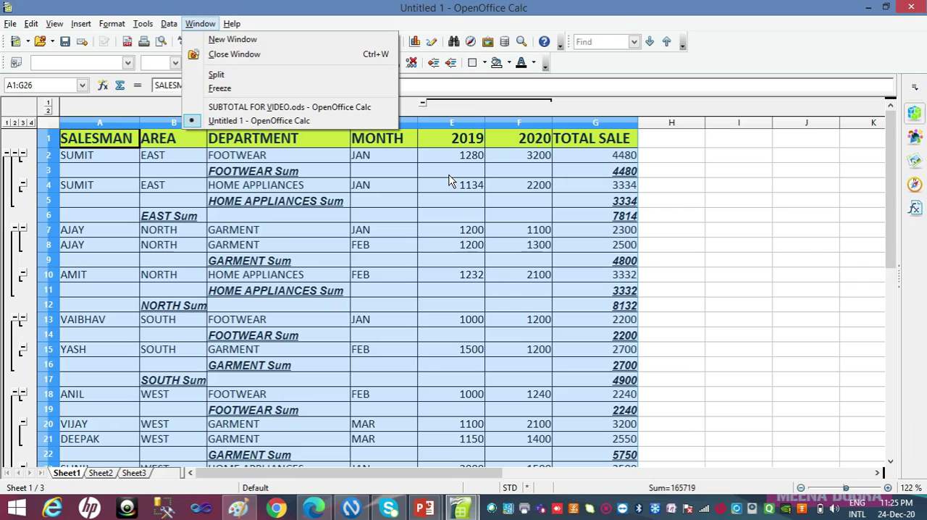
left_click(167, 27)
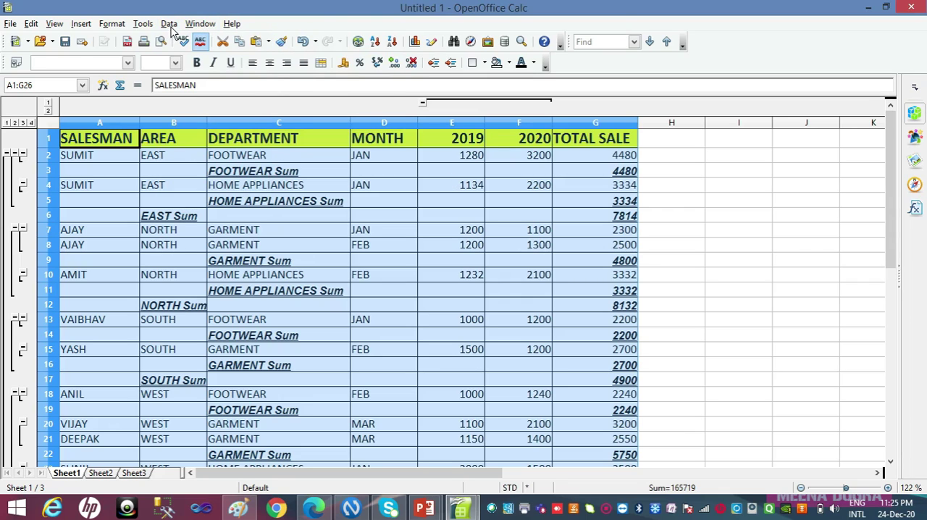
left_click(170, 26)
left_click(194, 100)
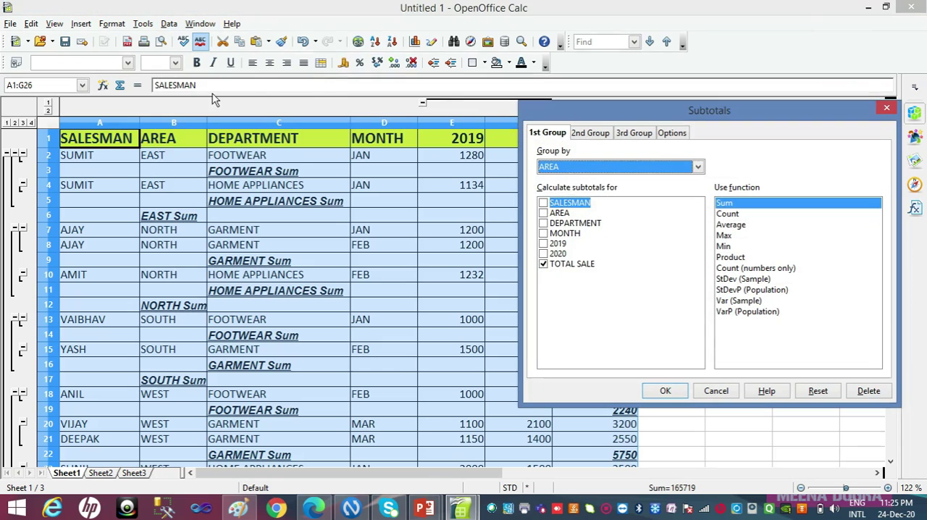
left_click(576, 169)
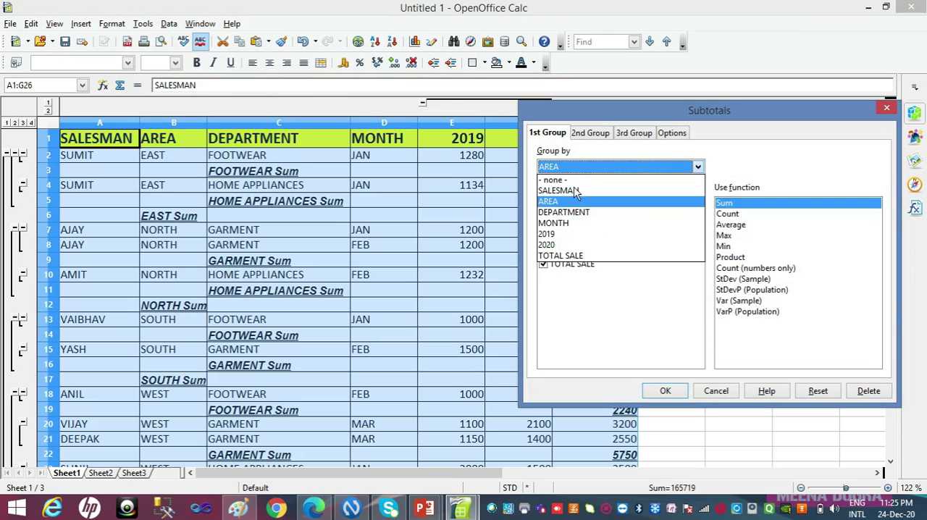
left_click(567, 181)
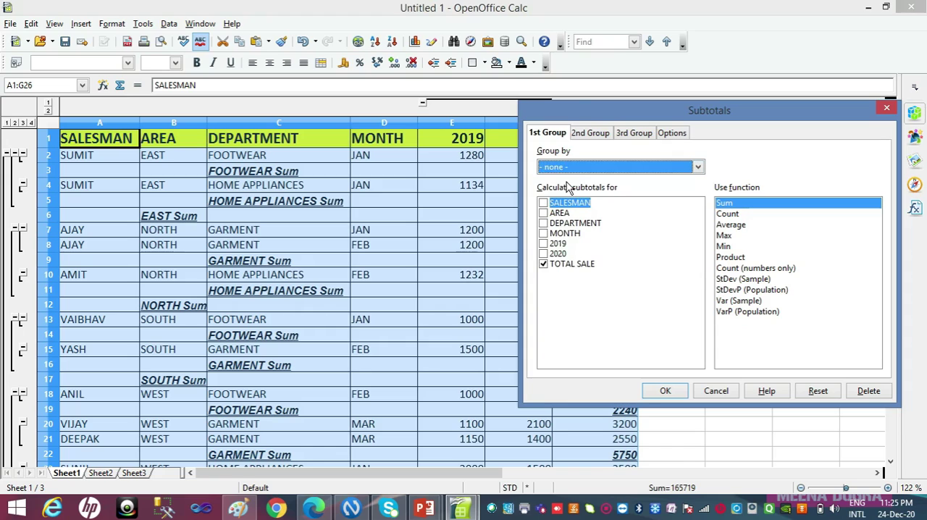
left_click(589, 133)
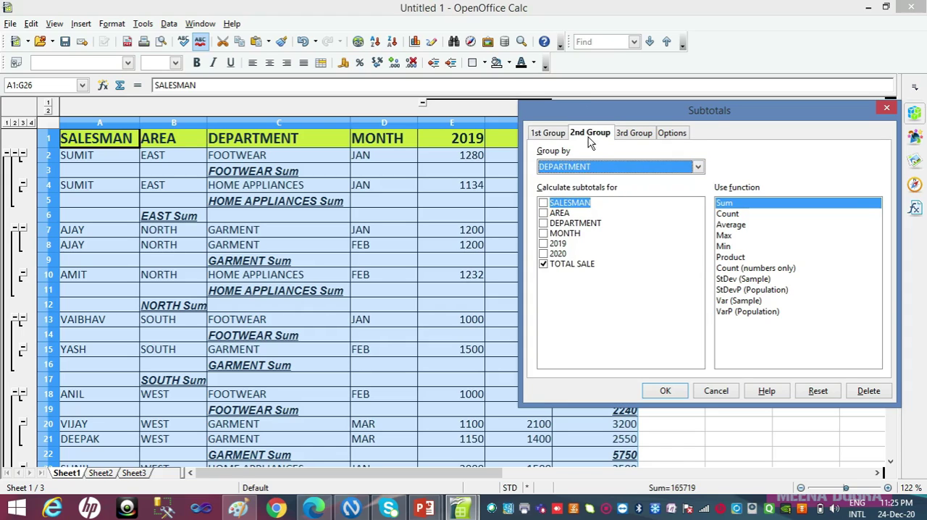
left_click(593, 167)
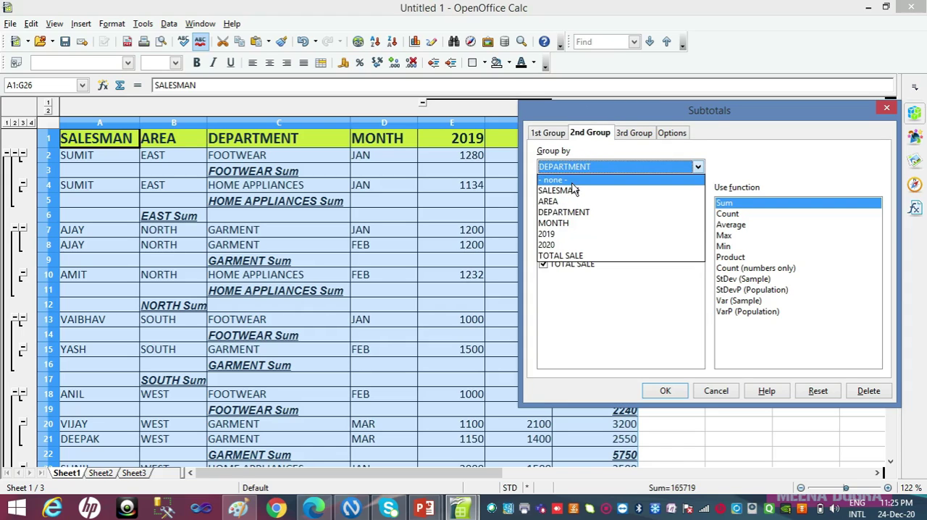
left_click(574, 182)
left_click(665, 391)
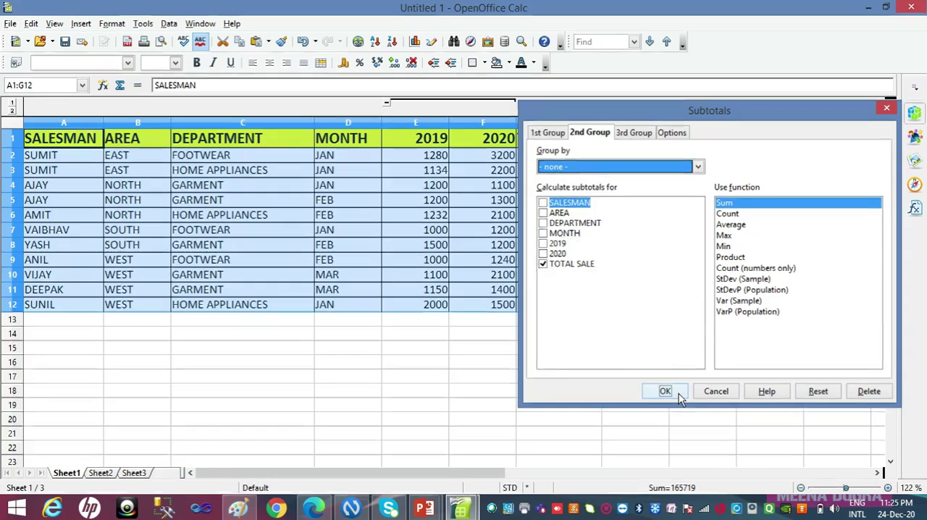
left_click(628, 310)
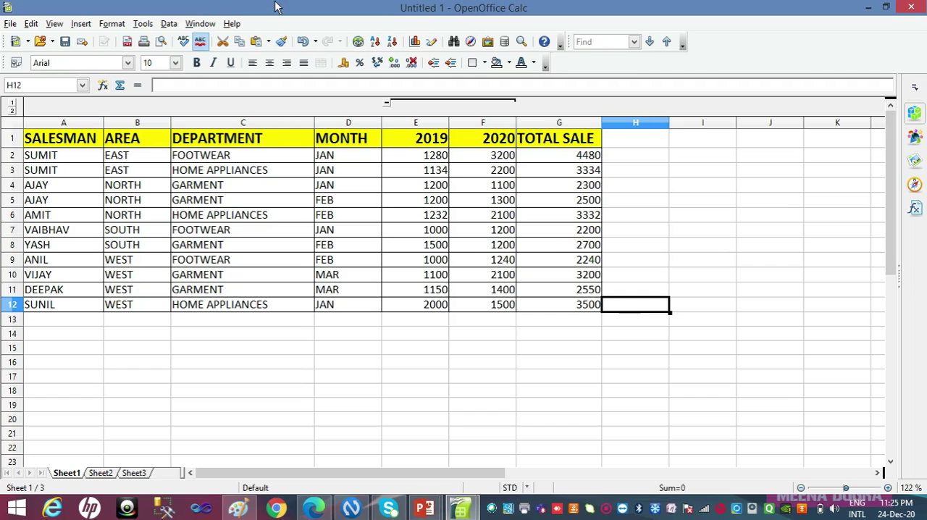
left_click(173, 27)
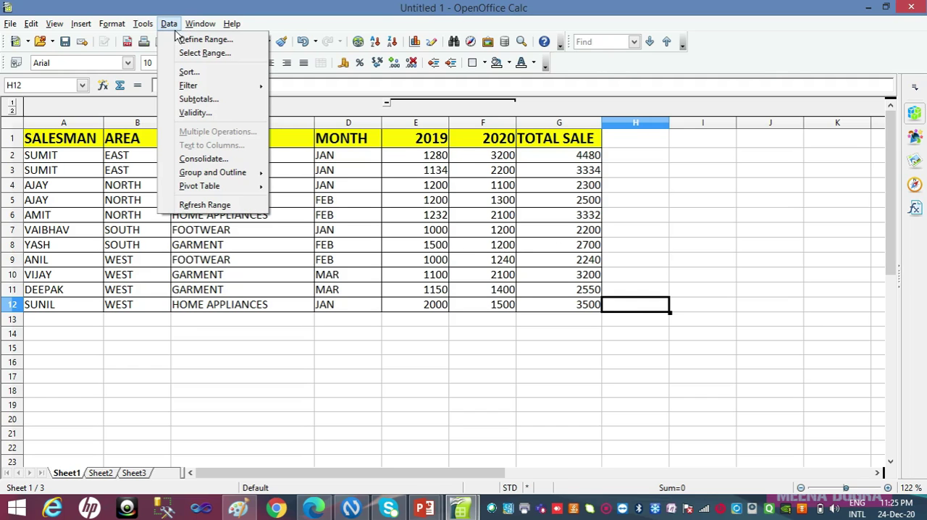
left_click(198, 99)
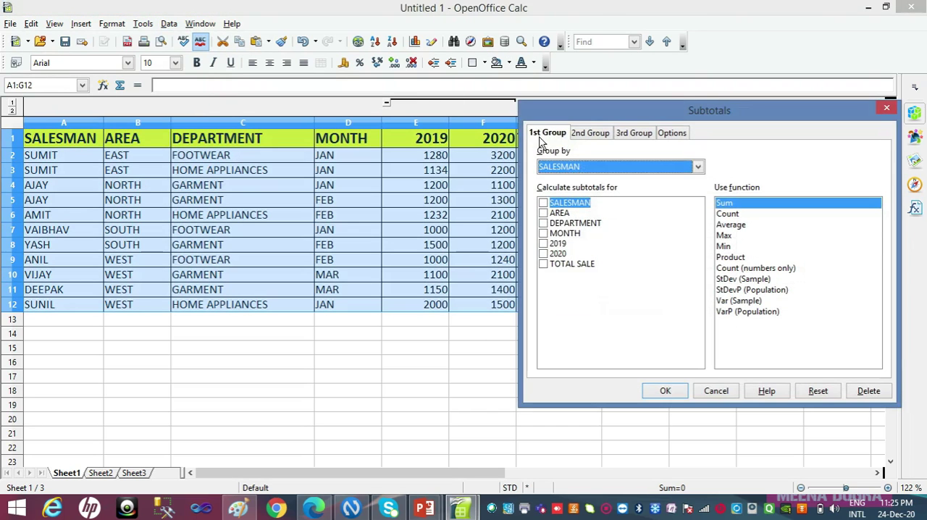
left_click(563, 168)
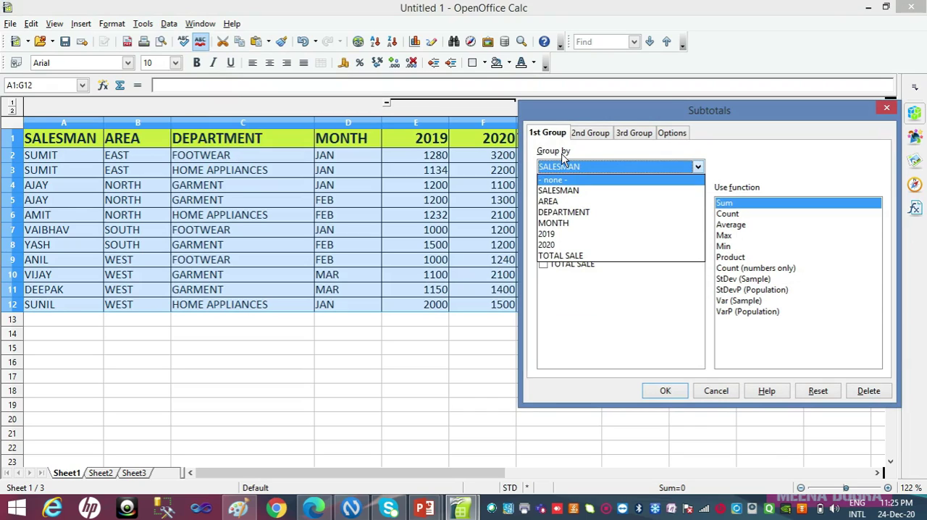
left_click(501, 429)
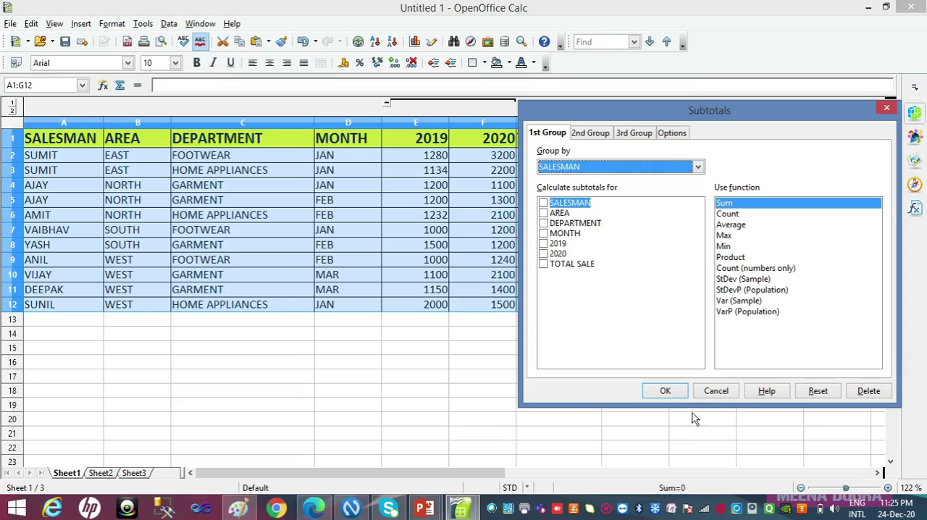
key("Escape")
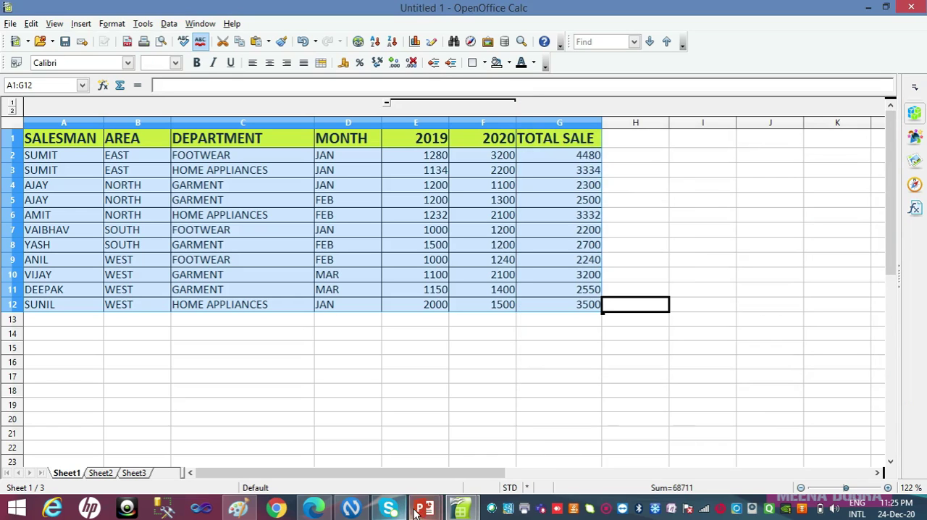
Review the master data, area-wise, department-wise and nested subtotal sheets in SUBTOTAL FOR VIDEO.ods, and switch to the PowerPoint slide show
key("alt+Tab")
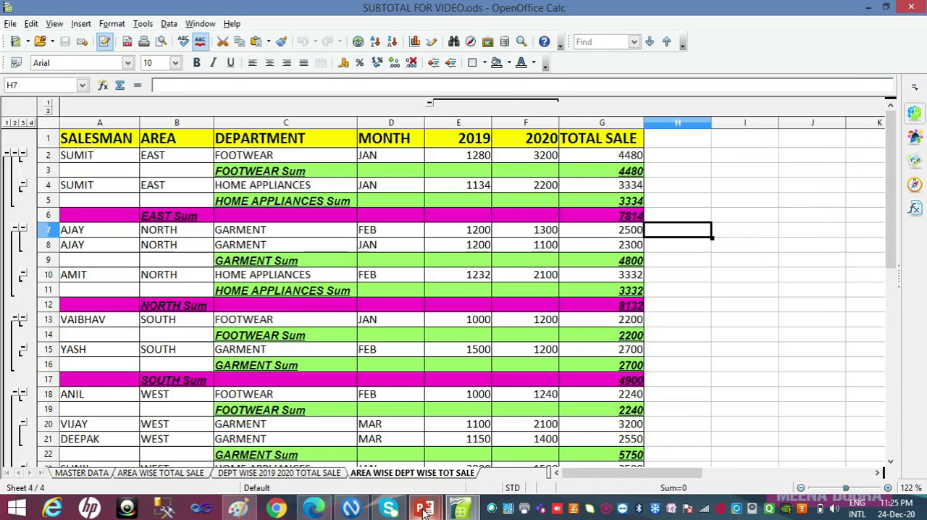
mouse_move(424, 509)
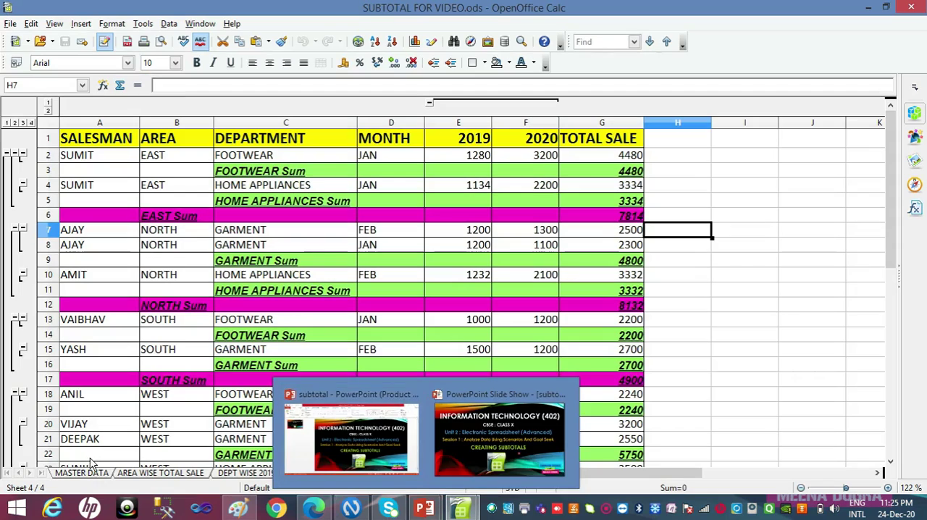
left_click(94, 474)
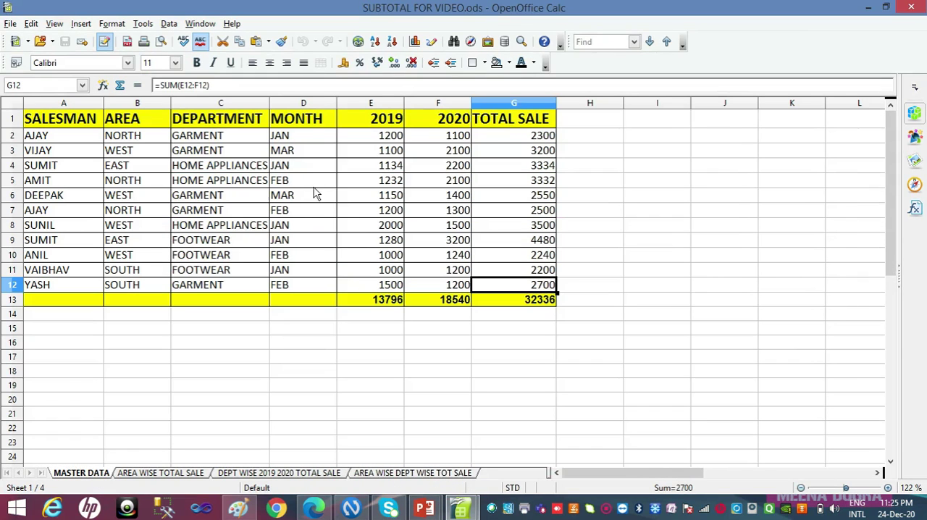
left_click(172, 473)
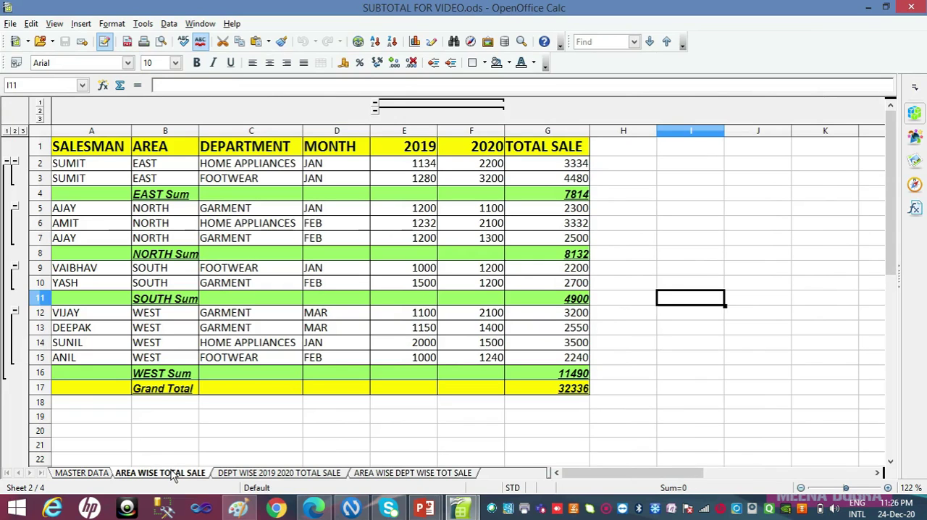
left_click(237, 473)
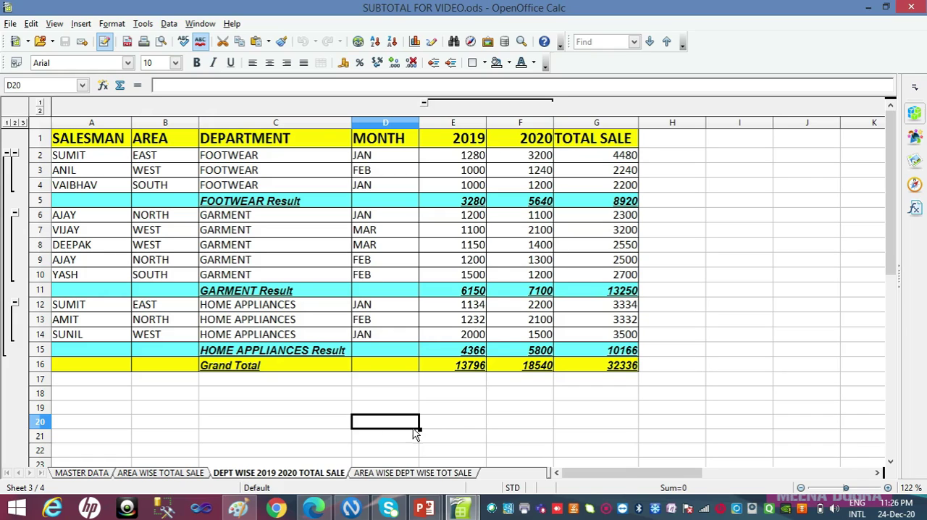
left_click(417, 472)
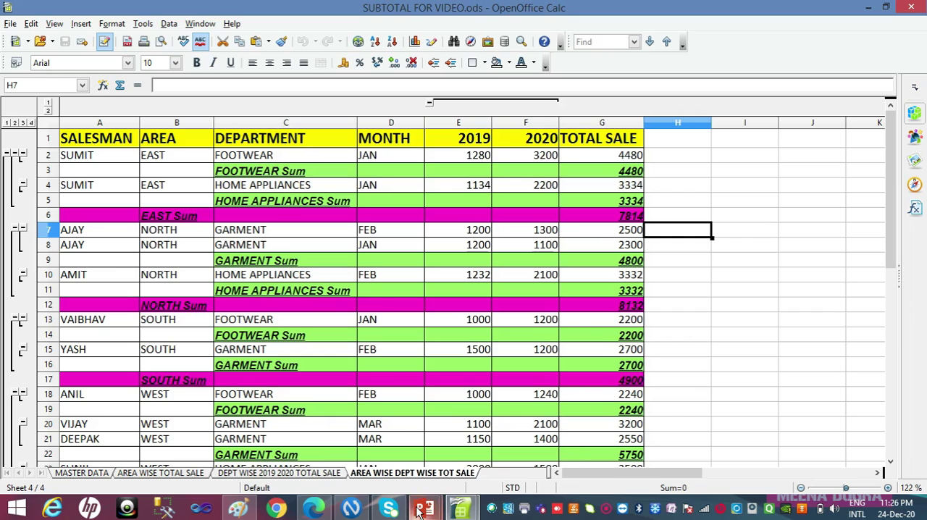
mouse_move(418, 512)
left_click(474, 440)
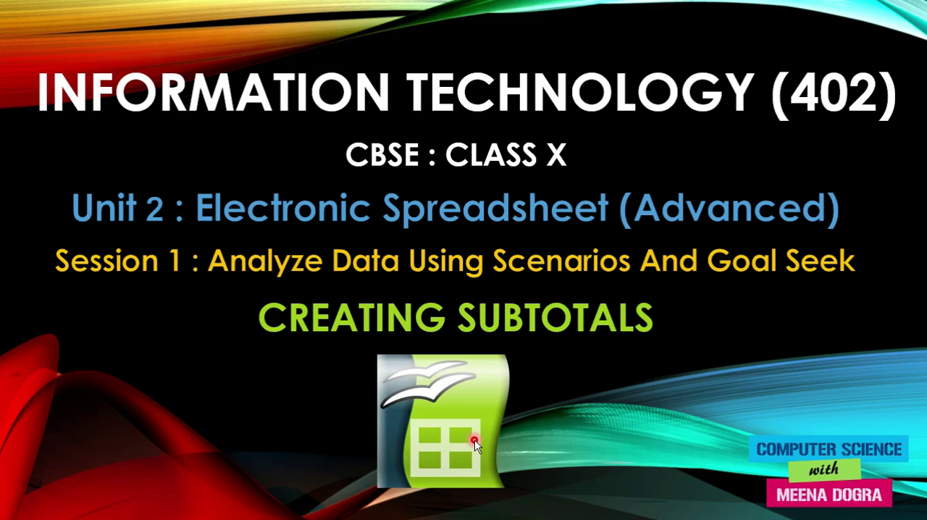